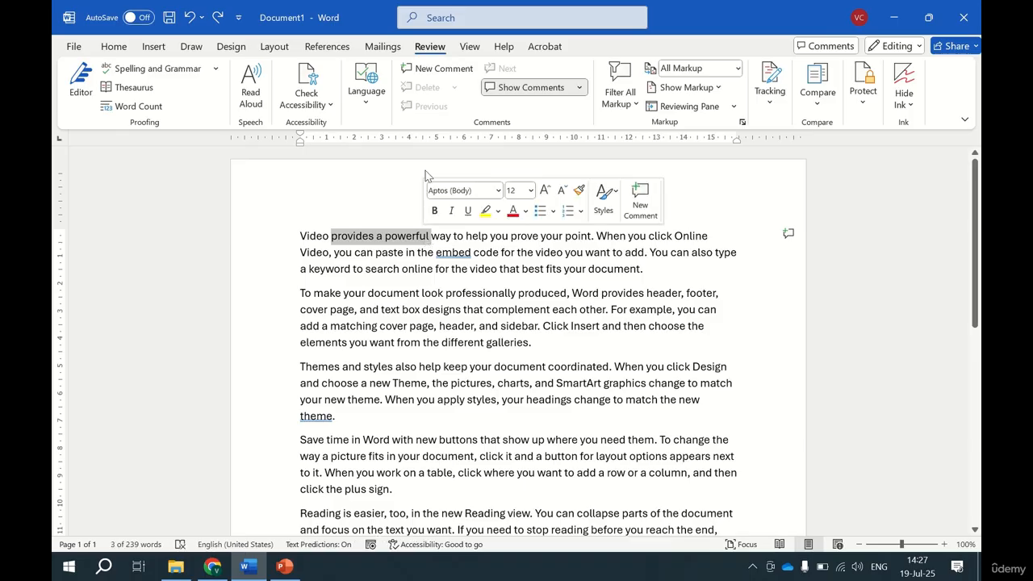
Add and post a comment reading "Hiii" on the words "provides a powerful" in the first paragraph.
left_click(435, 74)
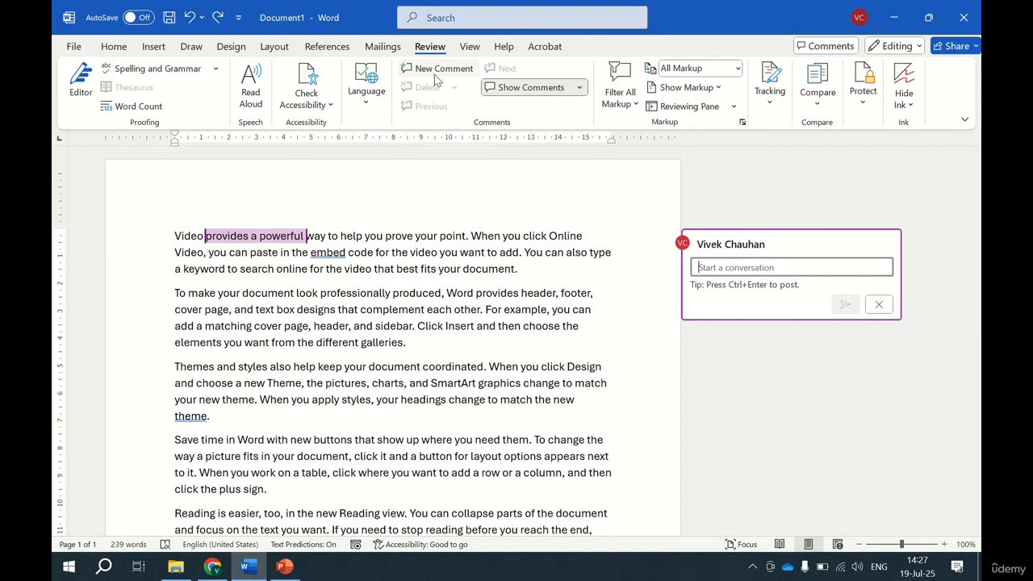
type("Hiii")
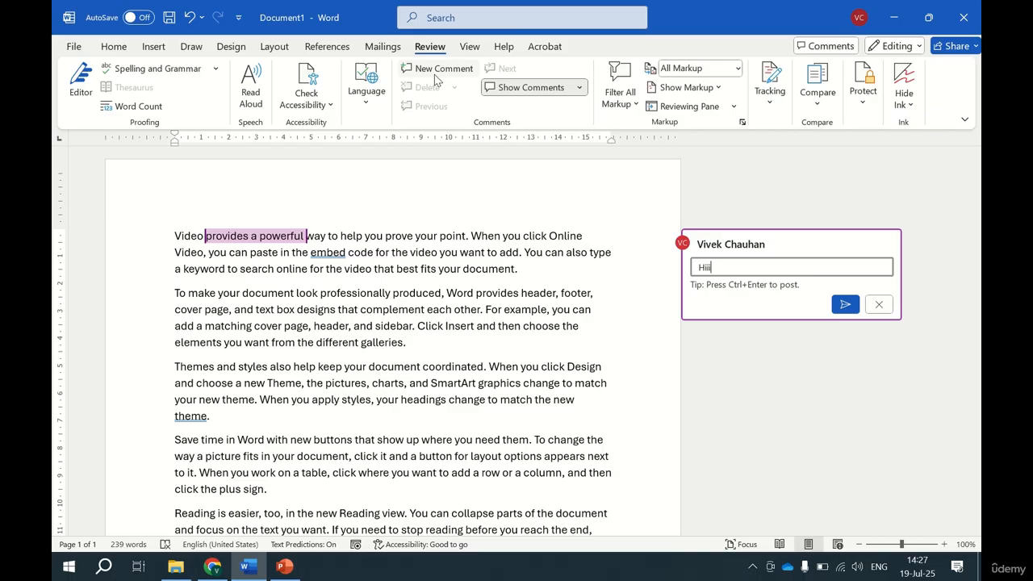
left_click(845, 304)
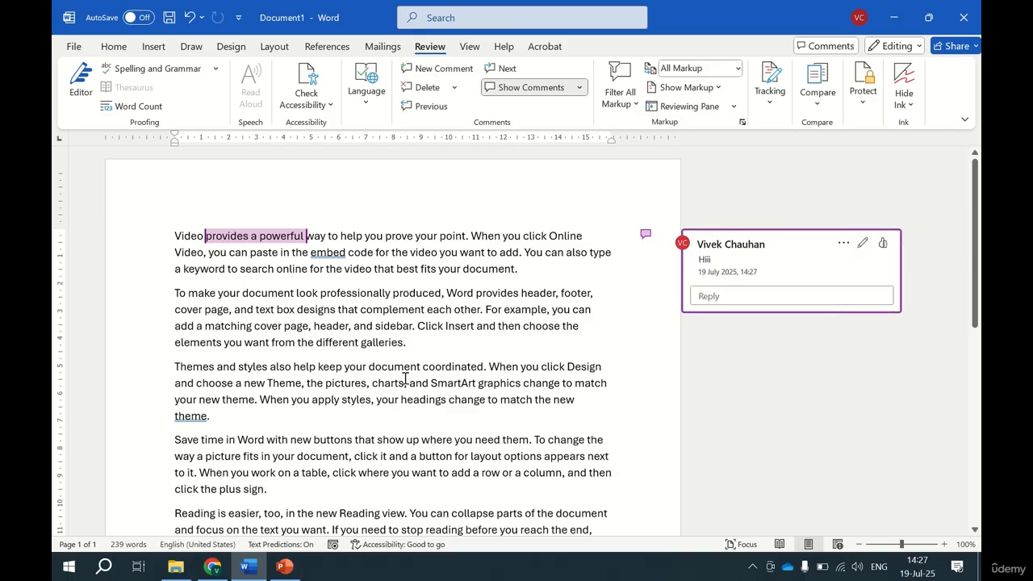
Post a comment reading "Bye" on the words "page, header, and" in the second paragraph.
left_click_drag(284, 326, 365, 334)
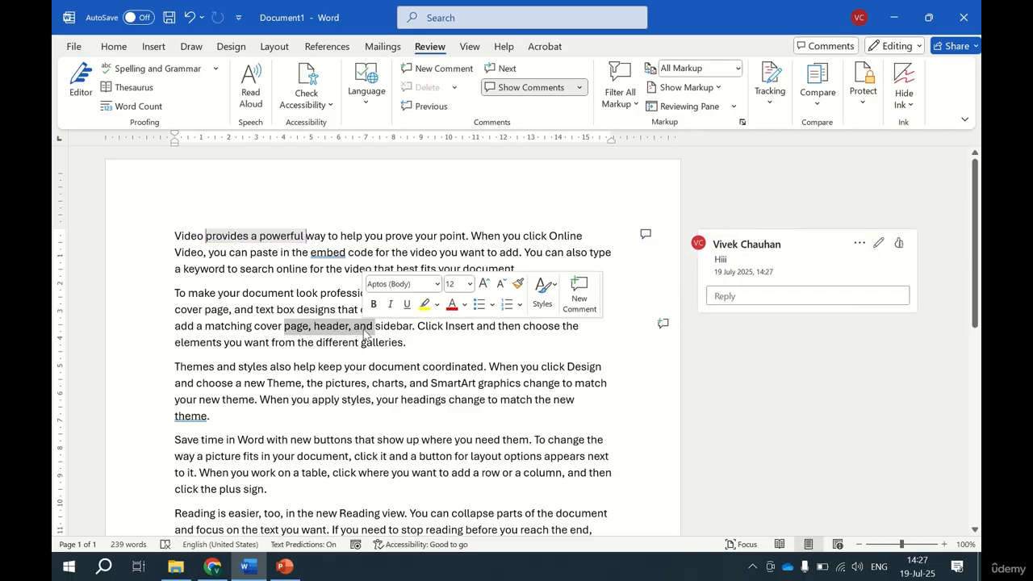
left_click(445, 70)
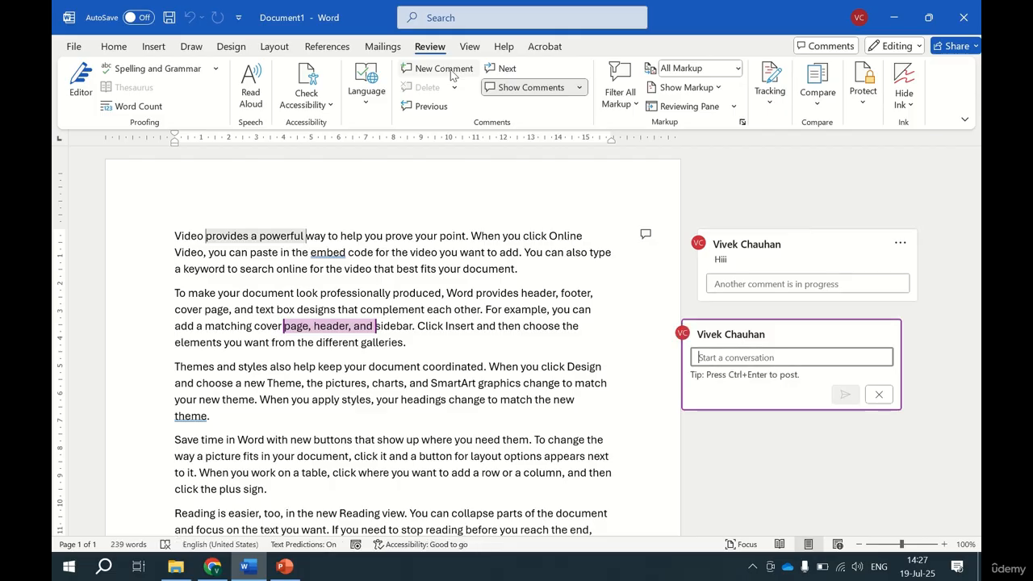
type("Bye")
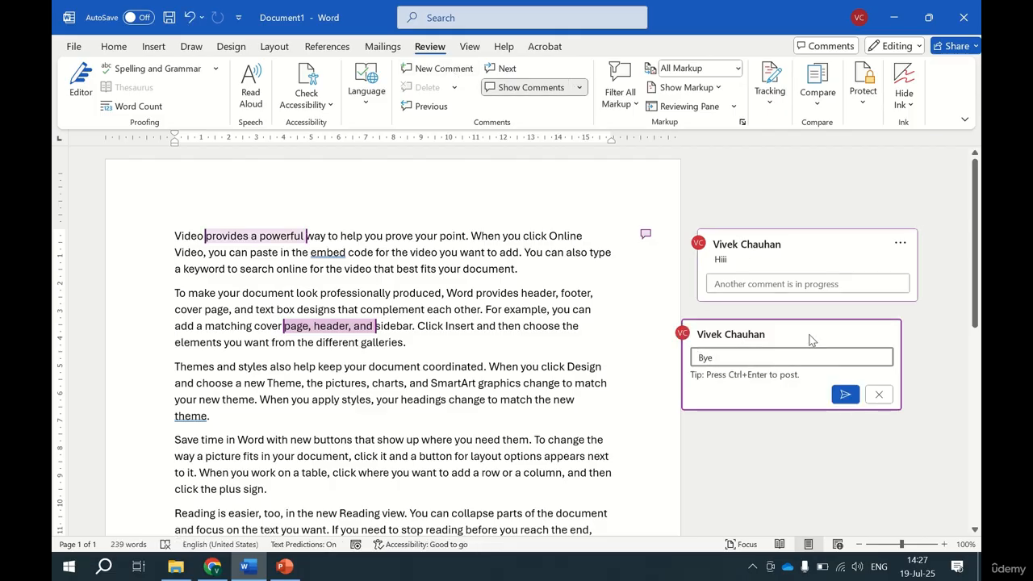
left_click(845, 394)
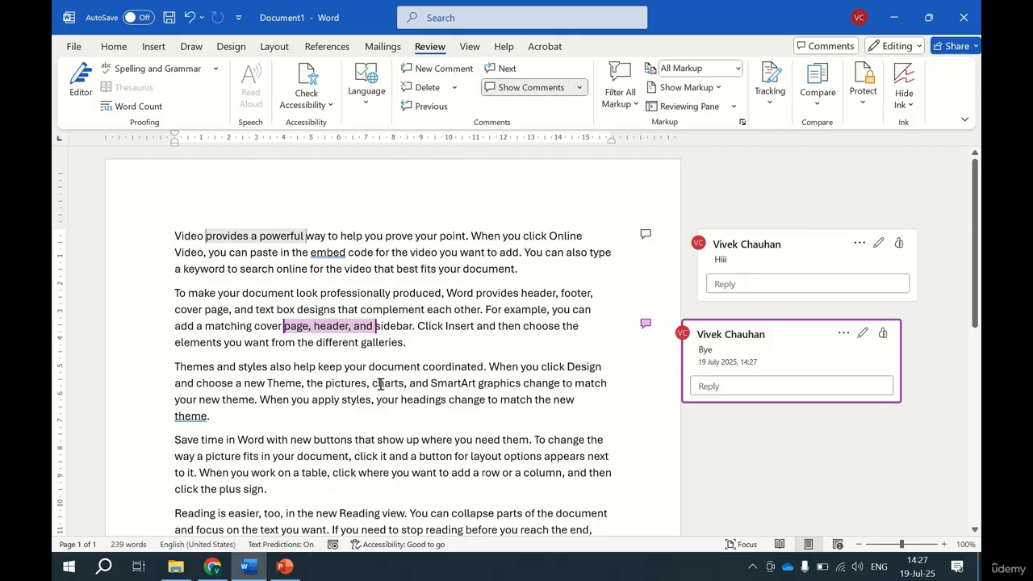
Post a comment reading "Good one" on the words "charts, and SmartArt" in the third paragraph.
left_click_drag(380, 384, 476, 385)
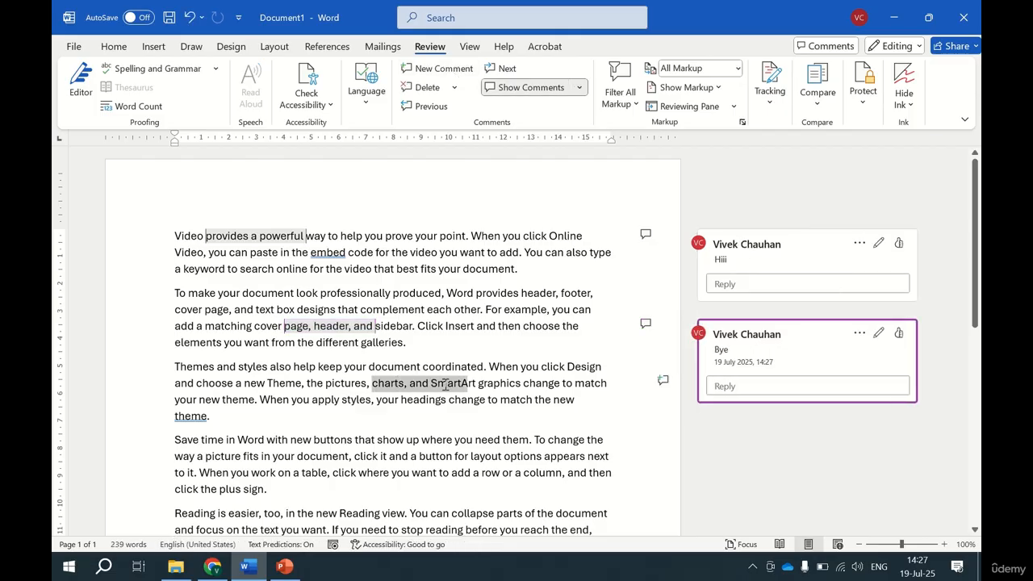
left_click(443, 68)
type("G")
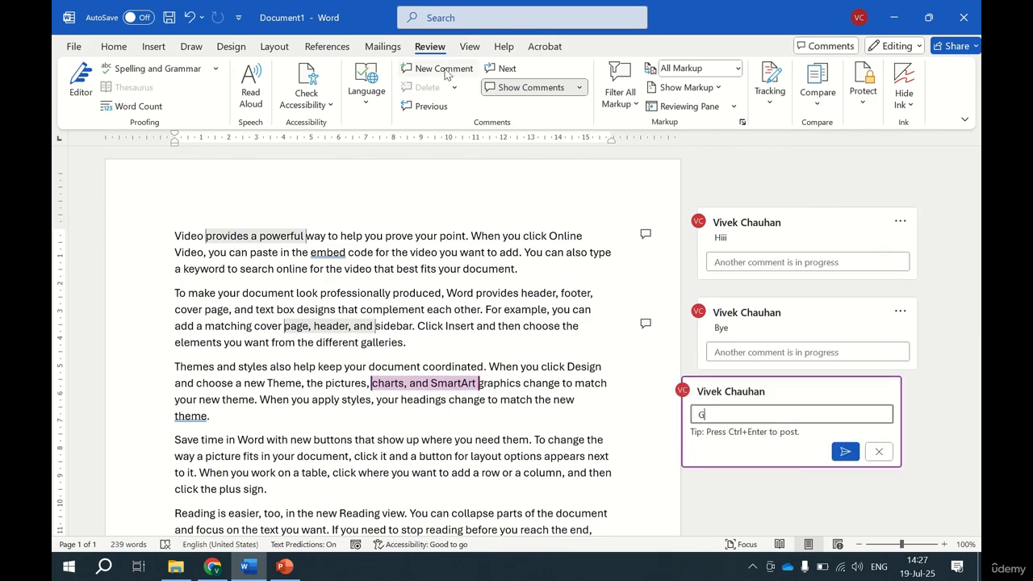
type("ood one")
left_click(845, 451)
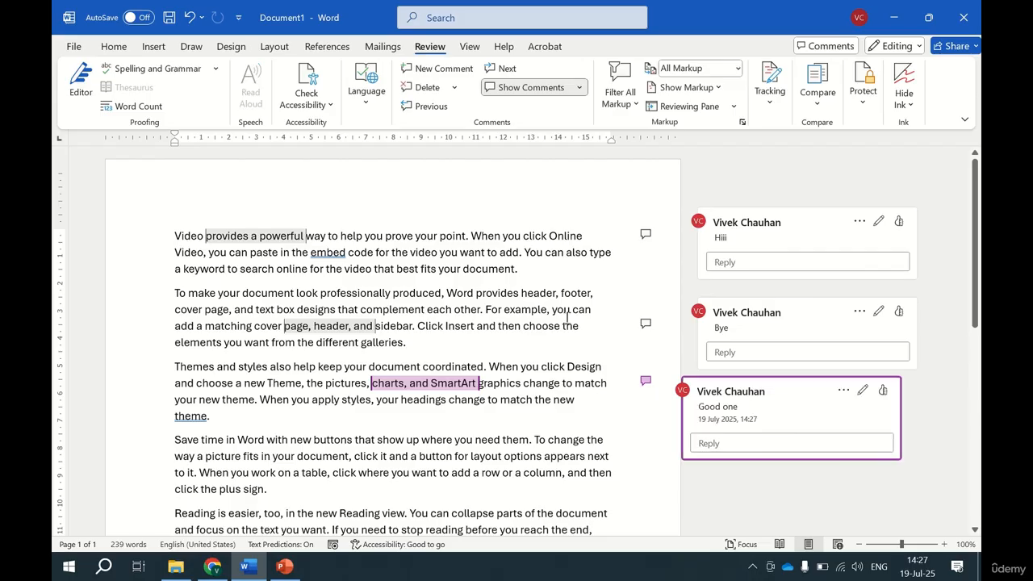
Go back through the comments to the first one, and forward again to the last one.
left_click(430, 106)
left_click(430, 106)
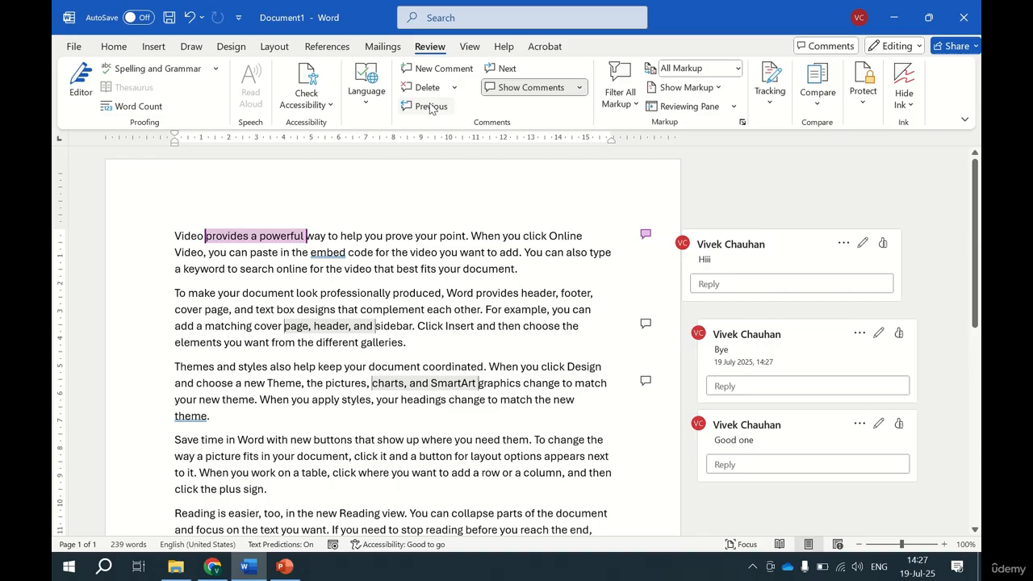
left_click(503, 71)
left_click(504, 71)
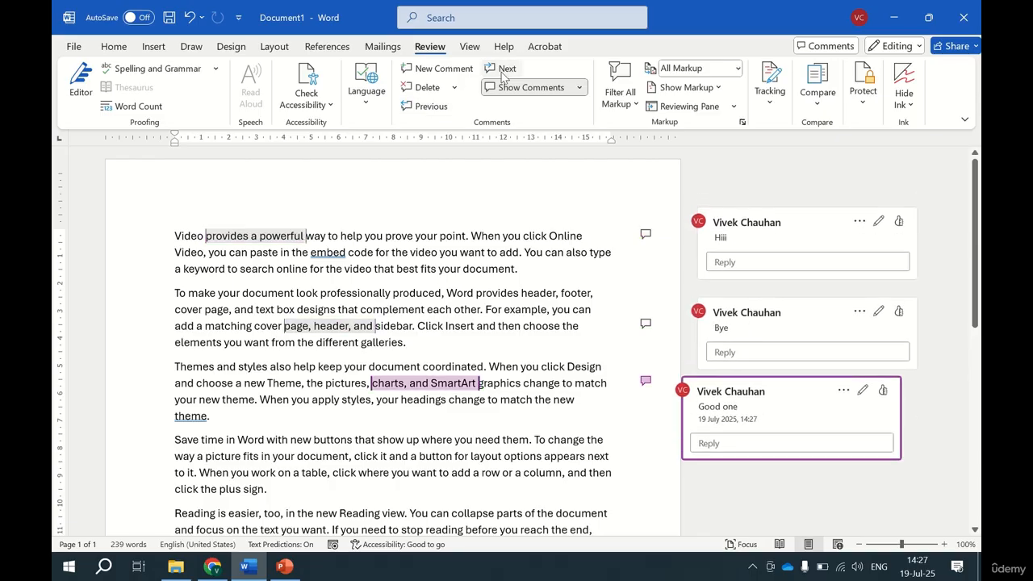
Delete the "Good one" comment on "charts, and SmartArt" and undo the deletion.
left_click(454, 89)
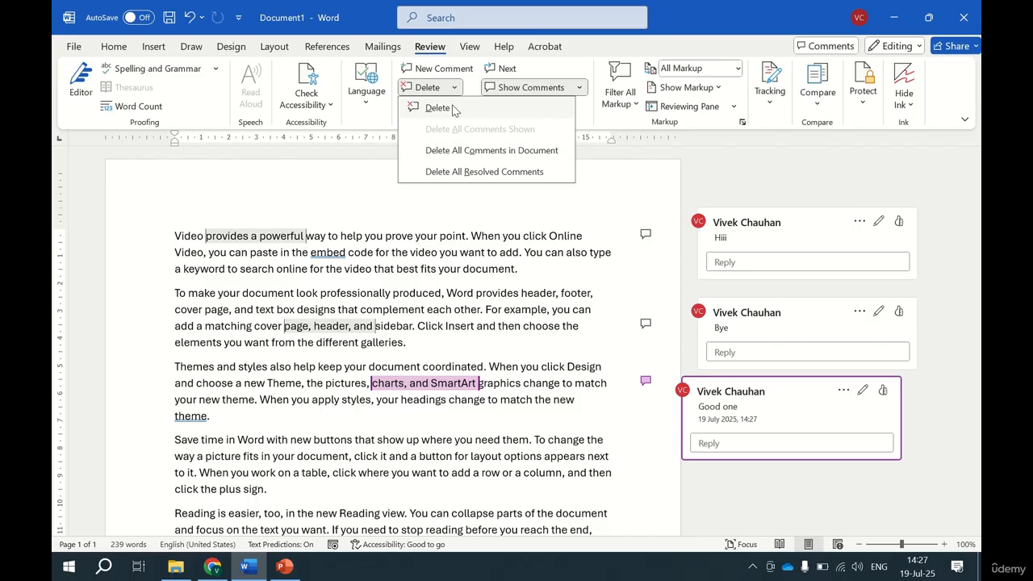
left_click(453, 109)
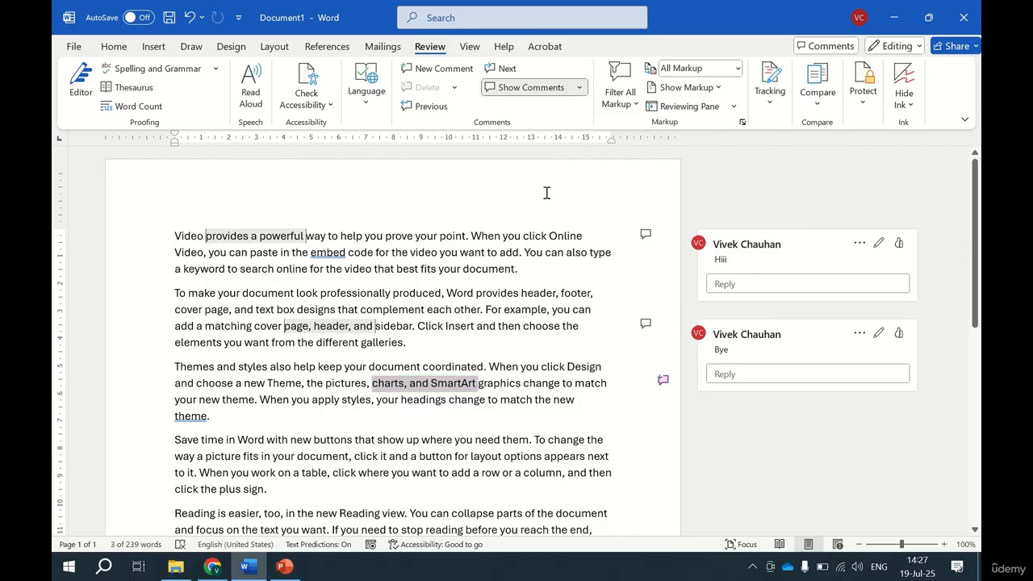
key("ctrl+z")
Delete all comments in the document at once and undo that deletion.
left_click(455, 89)
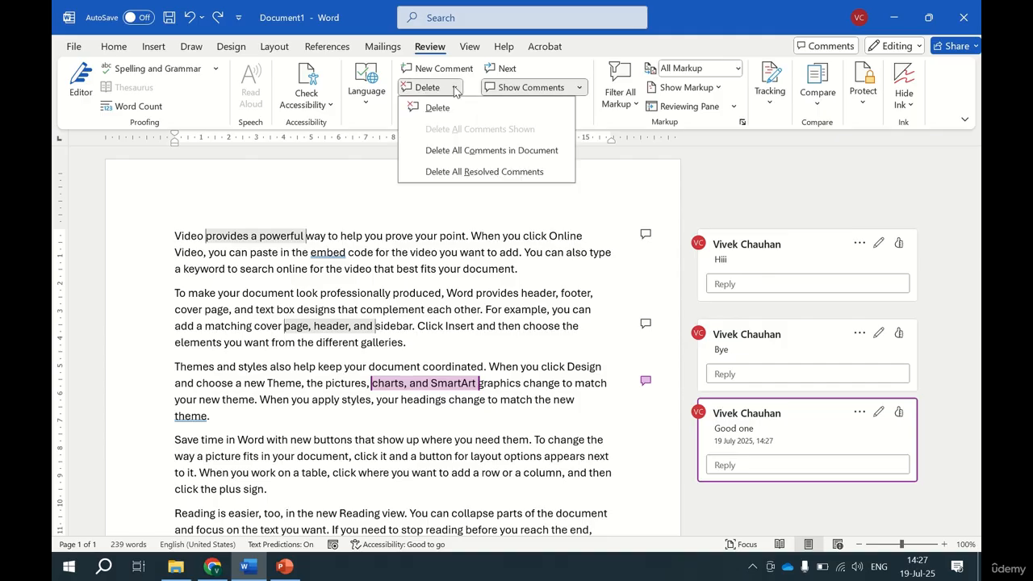
left_click(470, 151)
key("ctrl+z")
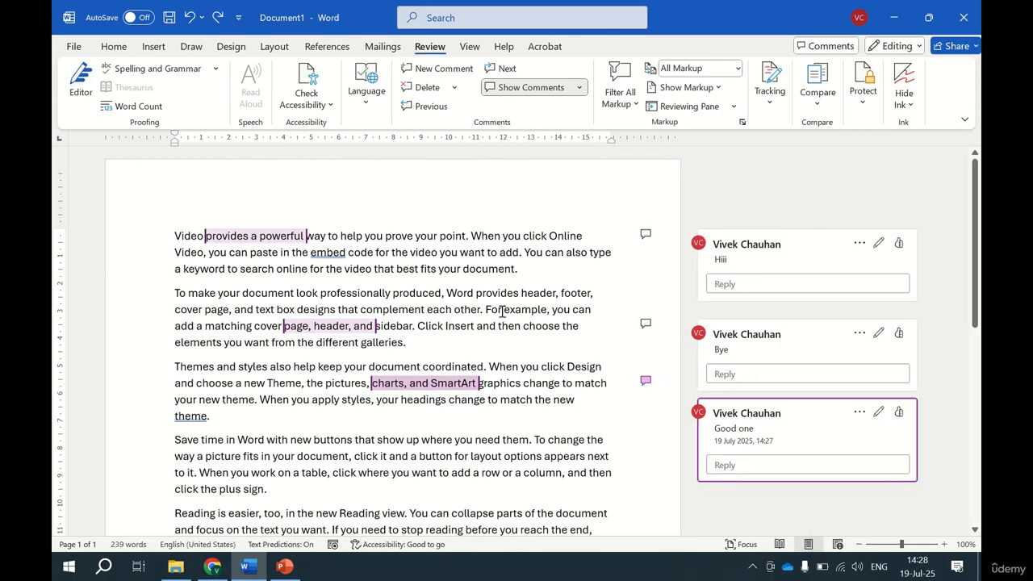
Resolve the "Bye" comment thread attached to "page, header, and" in the second paragraph.
left_click(341, 320)
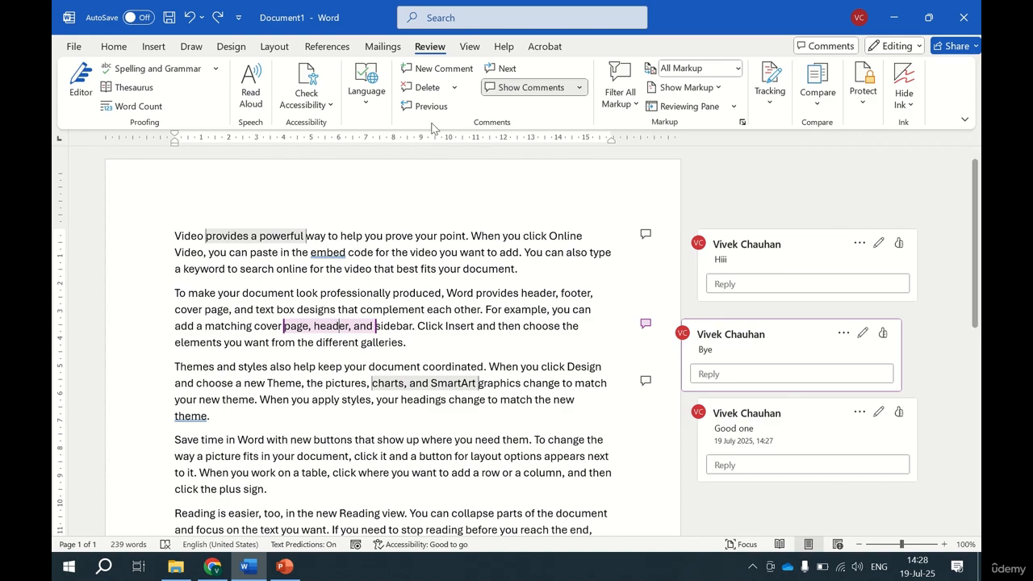
left_click(455, 87)
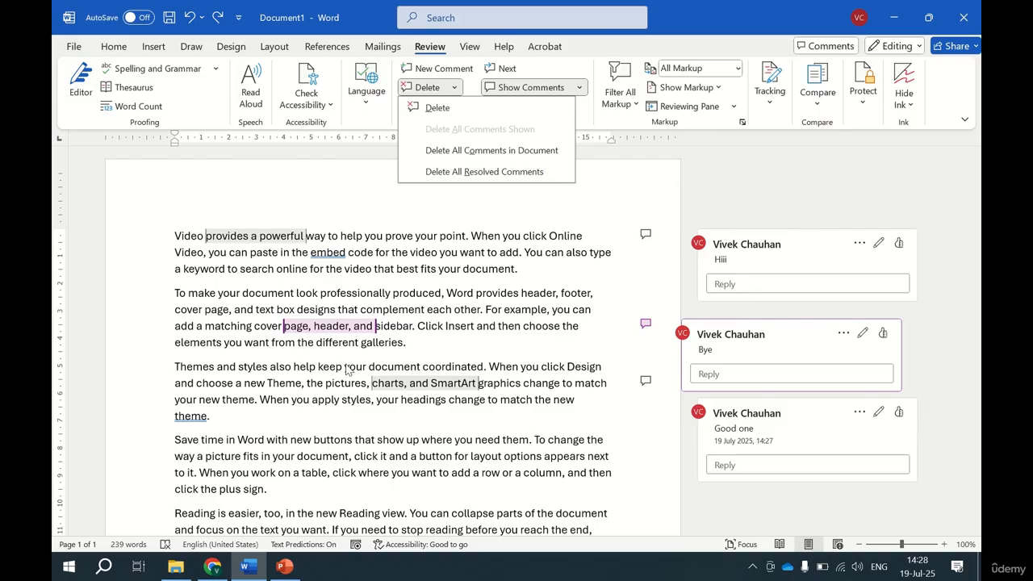
left_click(326, 326)
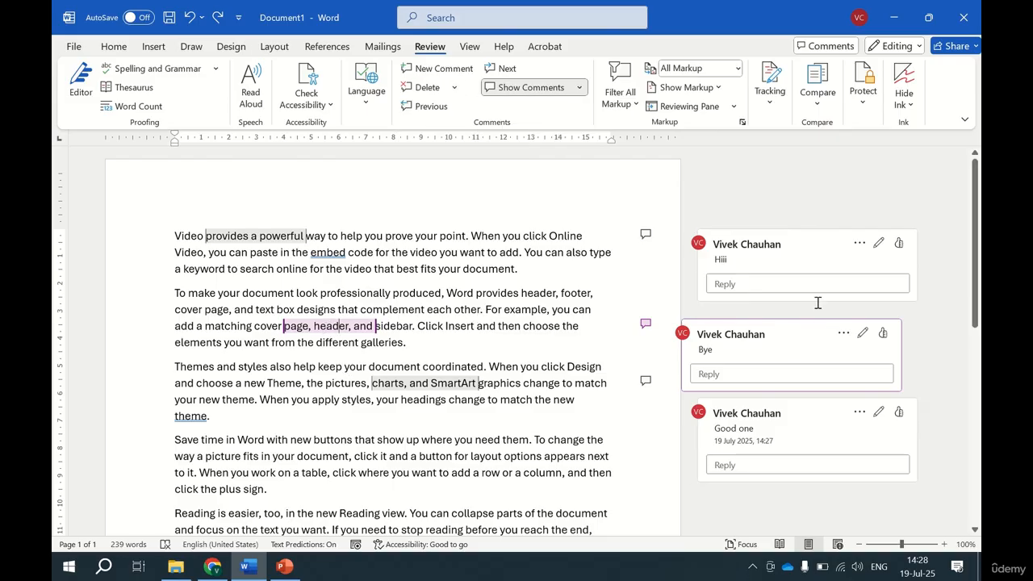
left_click(847, 281)
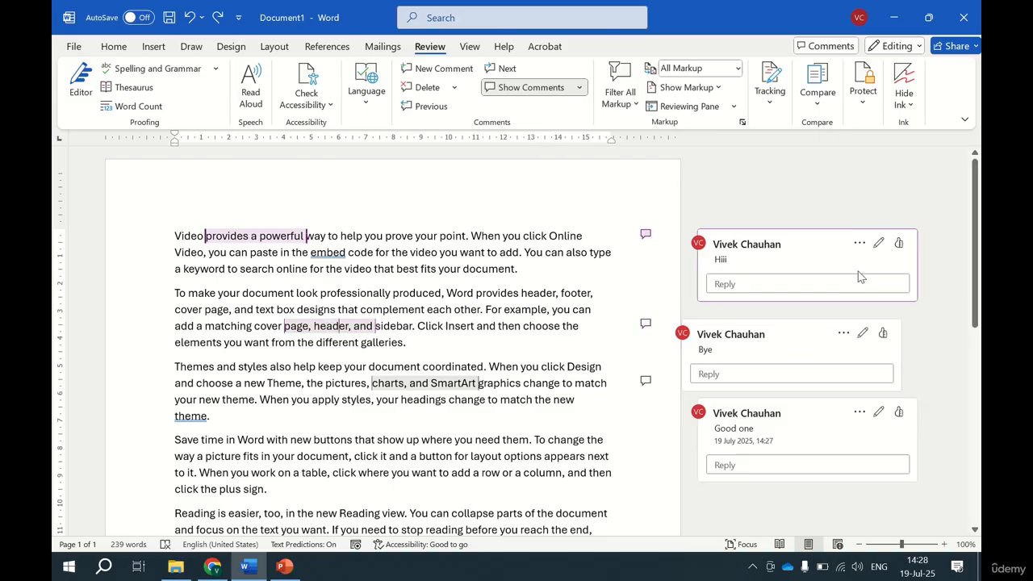
left_click(843, 324)
left_click(843, 334)
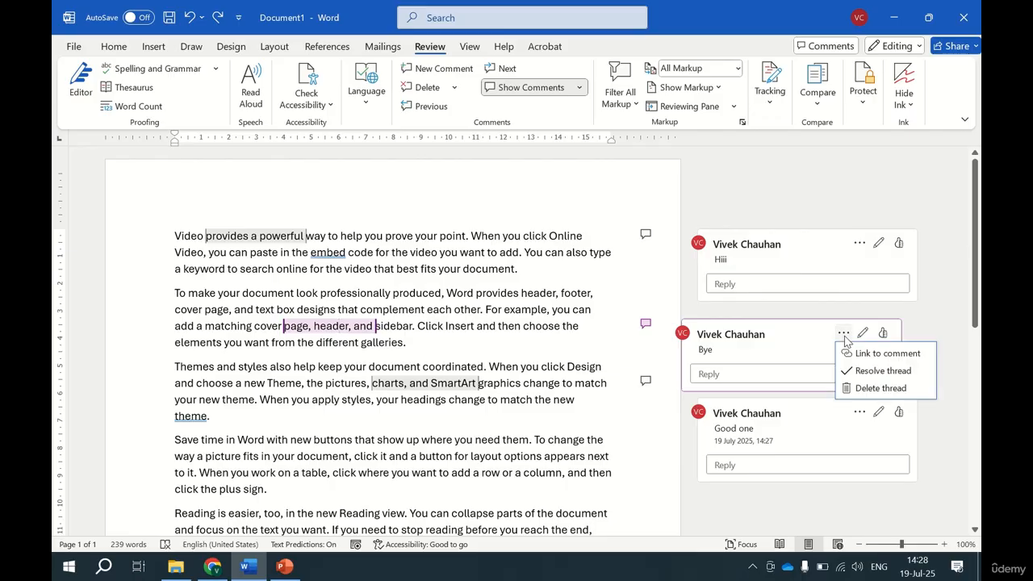
left_click(878, 371)
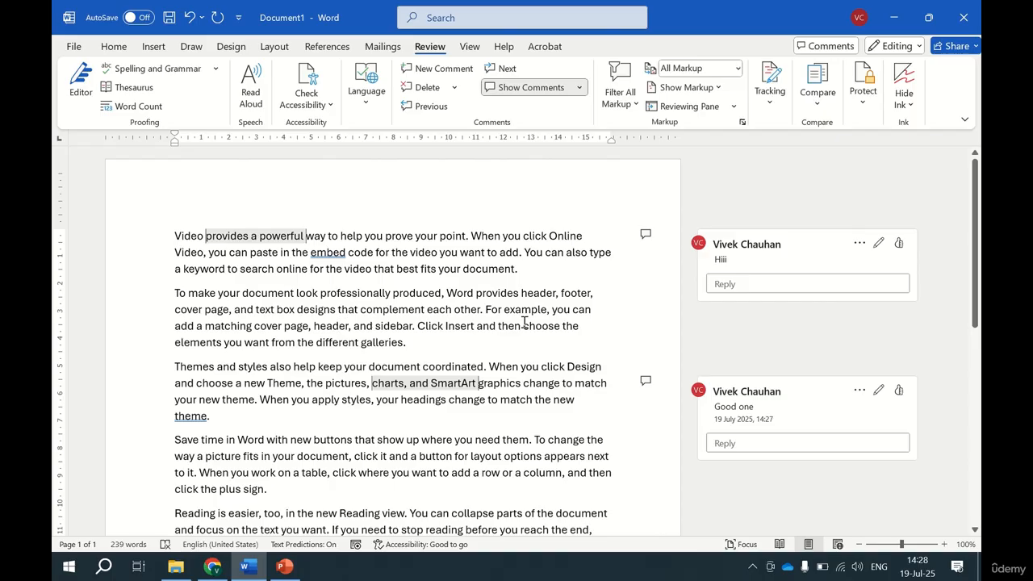
Filter the markup to resolved comments only and delete all resolved comments from the document.
left_click(453, 87)
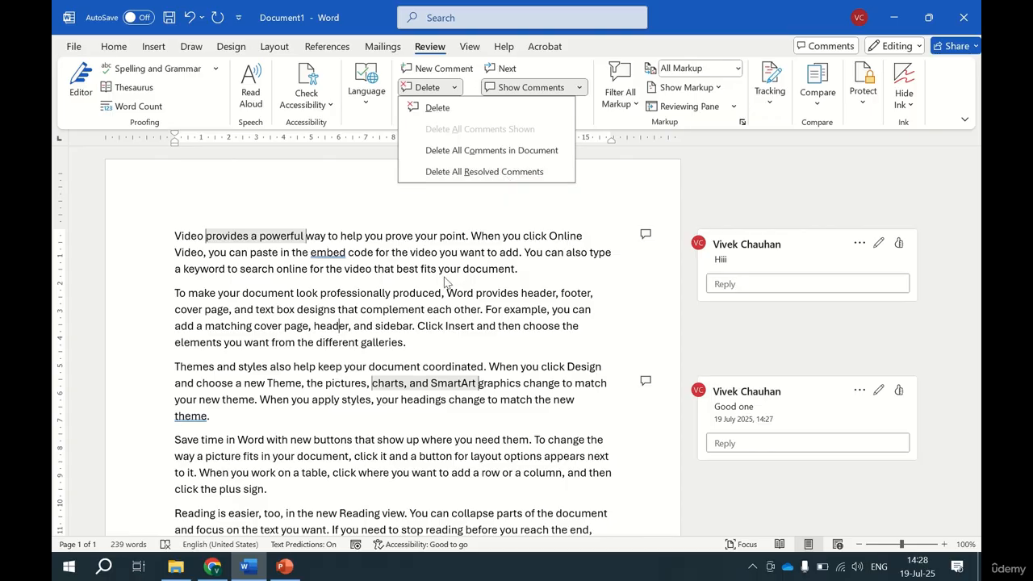
left_click(376, 323)
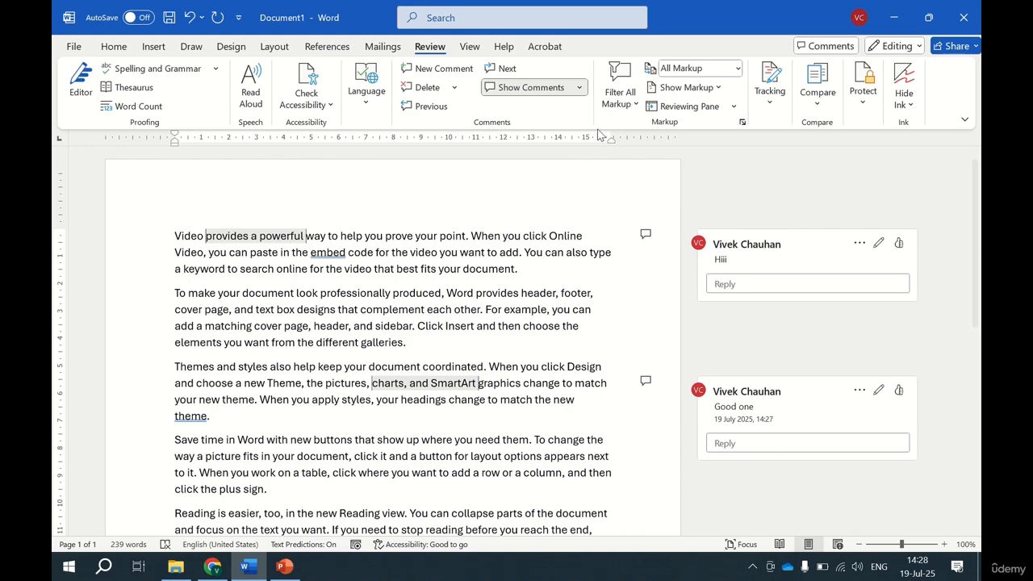
left_click(632, 108)
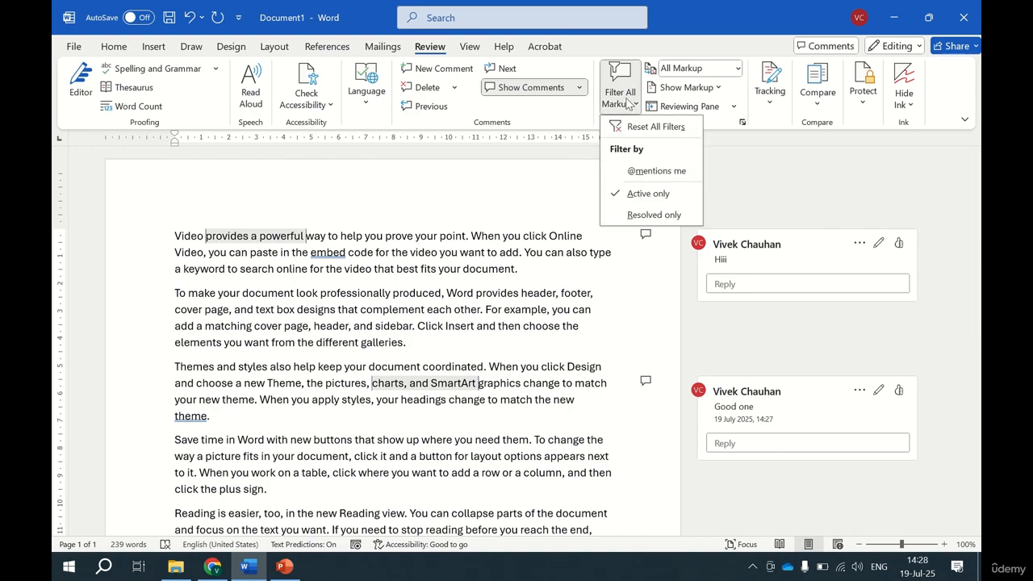
left_click(654, 214)
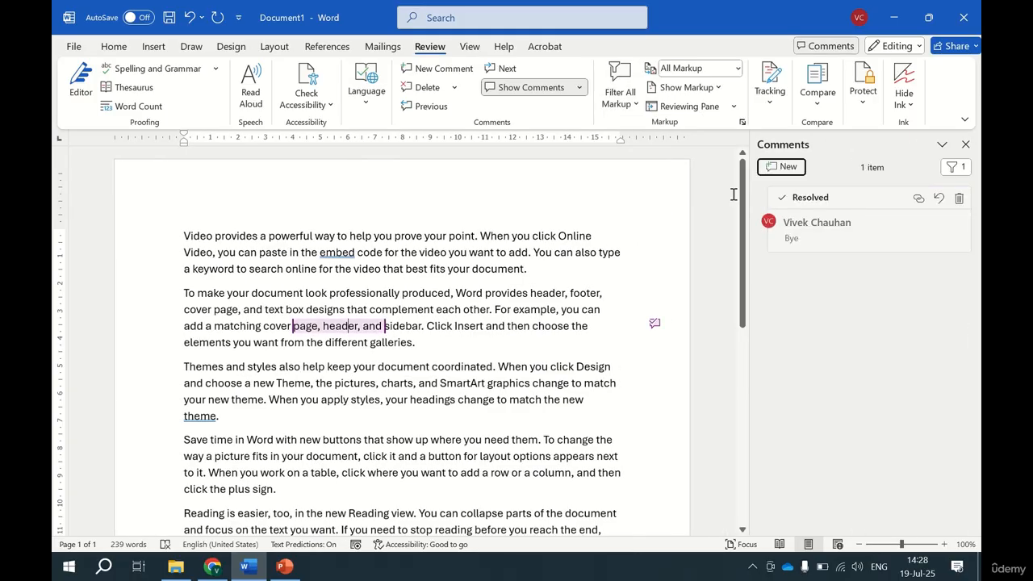
left_click(453, 88)
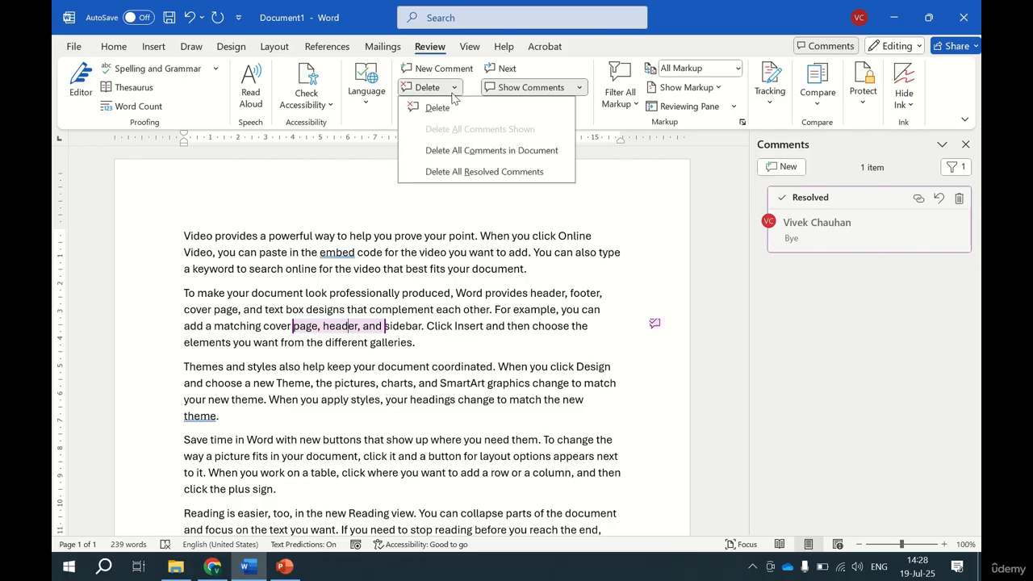
left_click(477, 171)
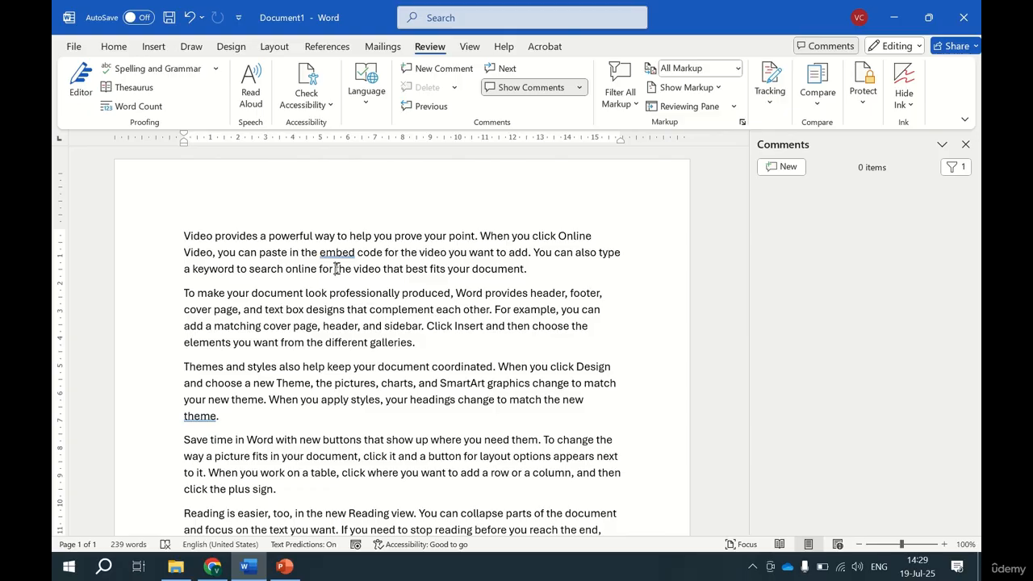
Turn on Track Changes and insert "regregregreg" inside "professionally" and "regregre" inside "different" in the second paragraph.
left_click(766, 111)
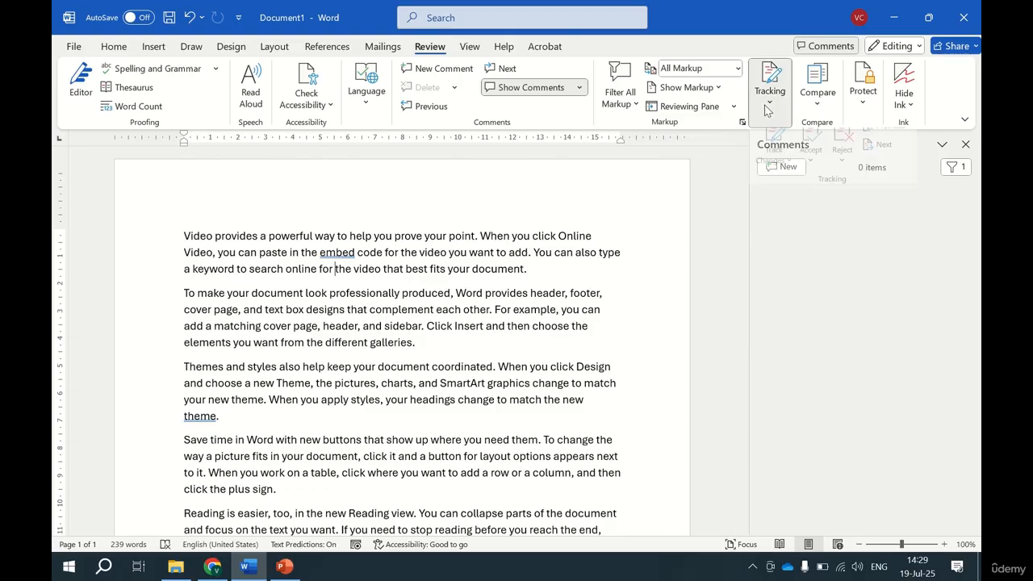
left_click(773, 149)
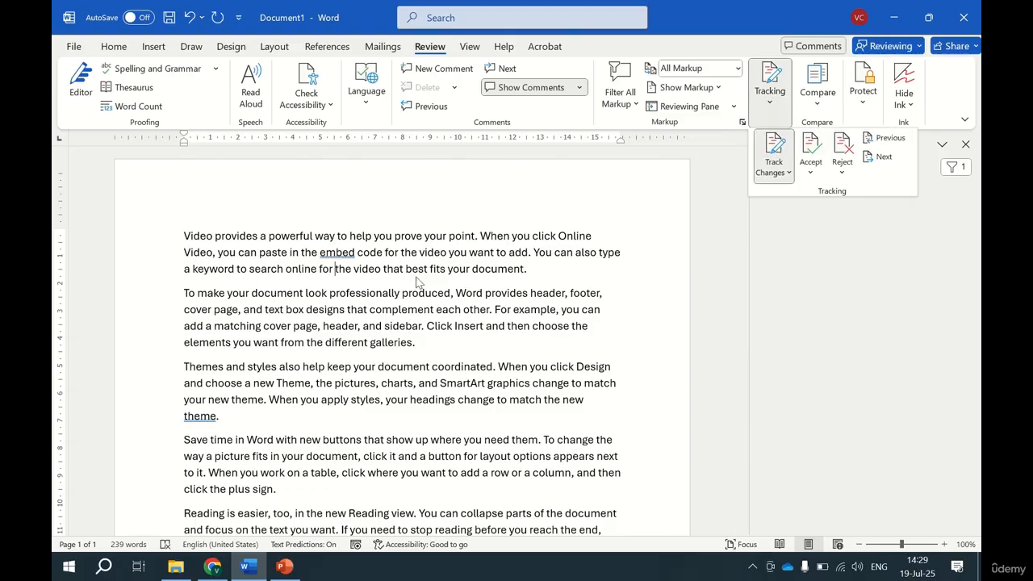
left_click(362, 296)
type("regregregreg")
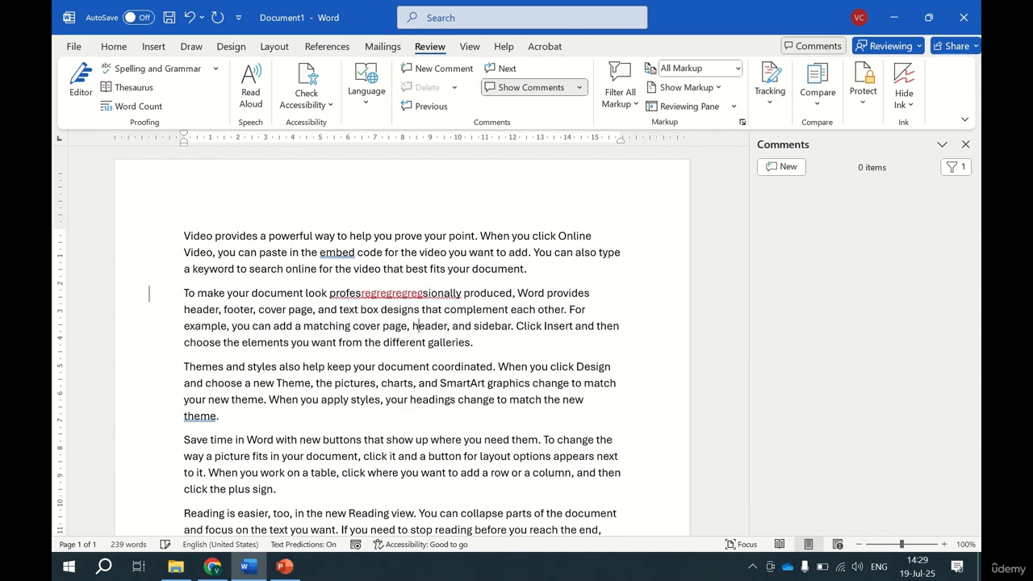
type("regregre")
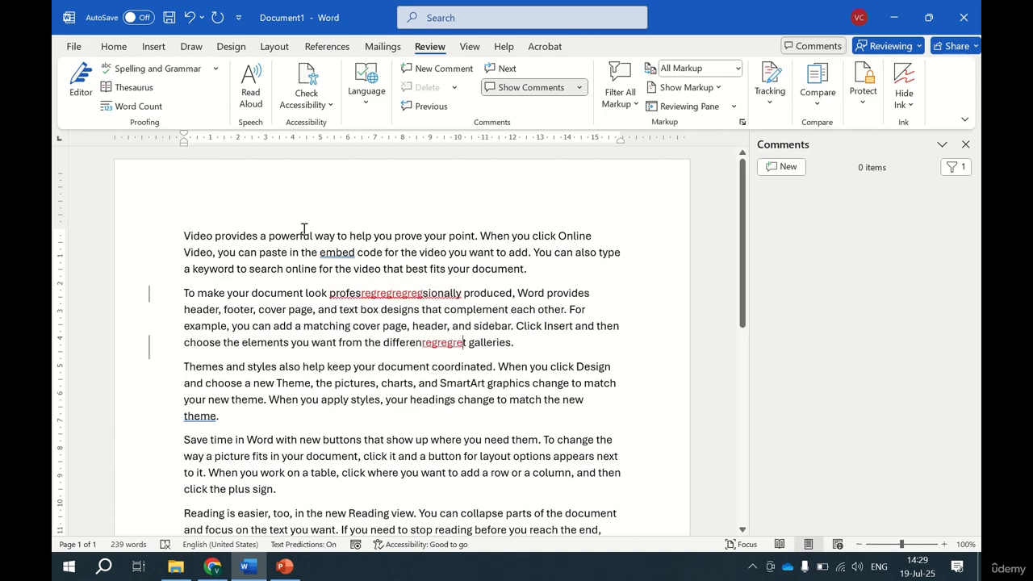
Switch the markup filter to active comments only.
left_click(637, 104)
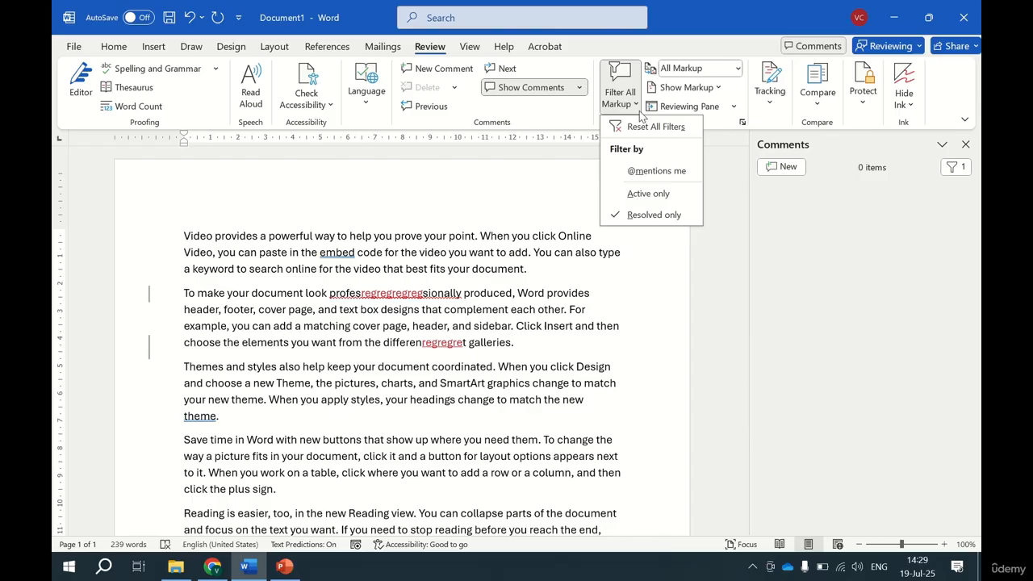
left_click(665, 195)
left_click(364, 358)
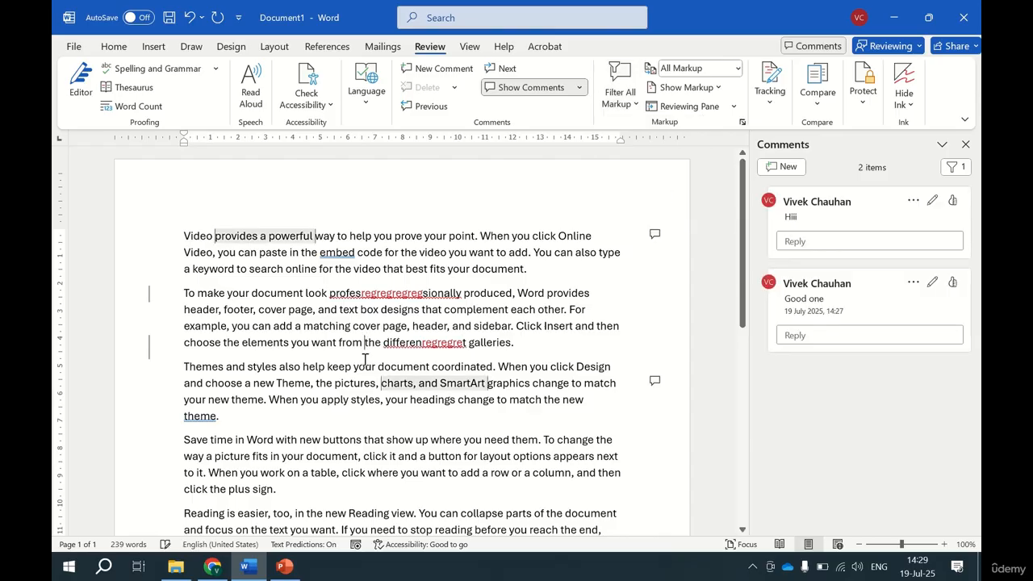
In the third paragraph, delete the letters "he pictur" from "the pictures" and insert "wegregre" inside "help" as tracked changes.
key("BackSpace")
key("BackSpace")
key("BackSpace")
key("BackSpace")
key("BackSpace")
key("BackSpace")
key("BackSpace")
key("BackSpace")
key("BackSpace")
left_click(320, 367)
type("wegregreg")
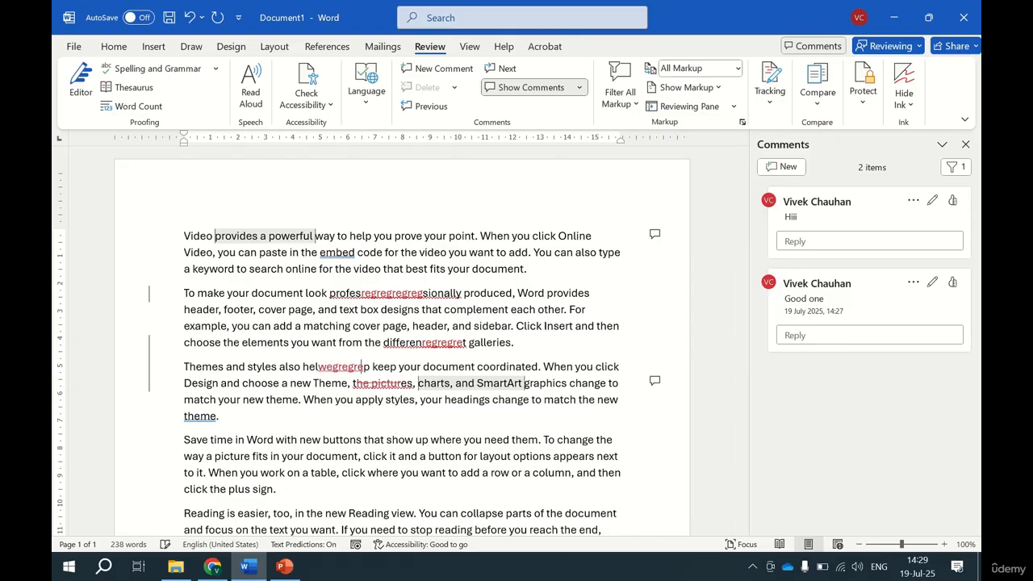
In the second paragraph, insert "regregreg" inside "cover" and delete "t box design" from "text box designs" as tracked changes.
left_click(365, 326)
type("regregreg")
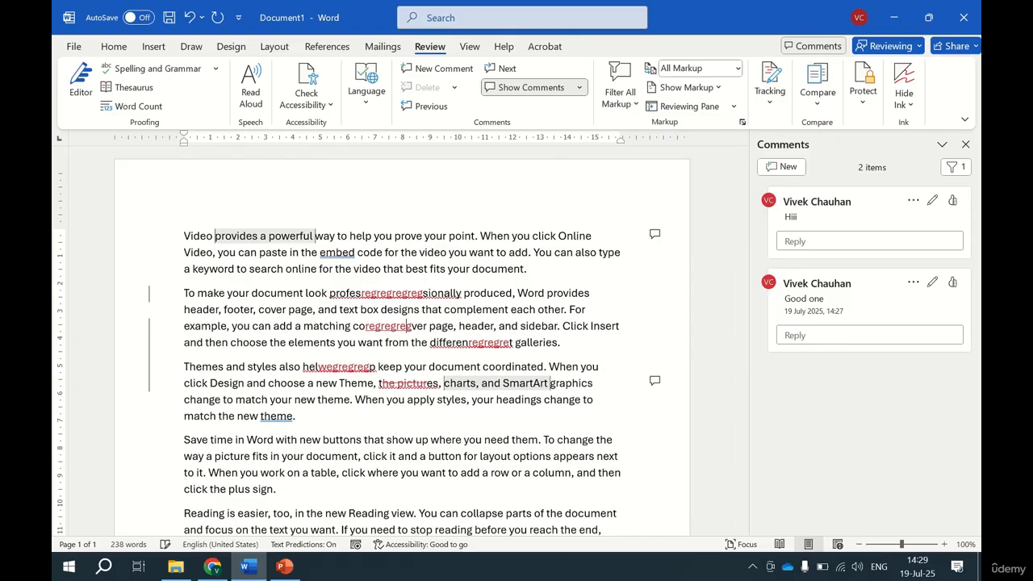
left_click(413, 309)
key("BackSpace")
key("BackSpace")
key("BackSpace")
key("BackSpace")
key("BackSpace")
key("BackSpace")
key("BackSpace")
key("BackSpace")
key("BackSpace")
key("BackSpace")
key("ctrl+z")
In the fourth paragraph, insert "reregre" inside "buttons" and delete "on a ta" from "on a table" as tracked changes.
left_click(356, 440)
type("regregre")
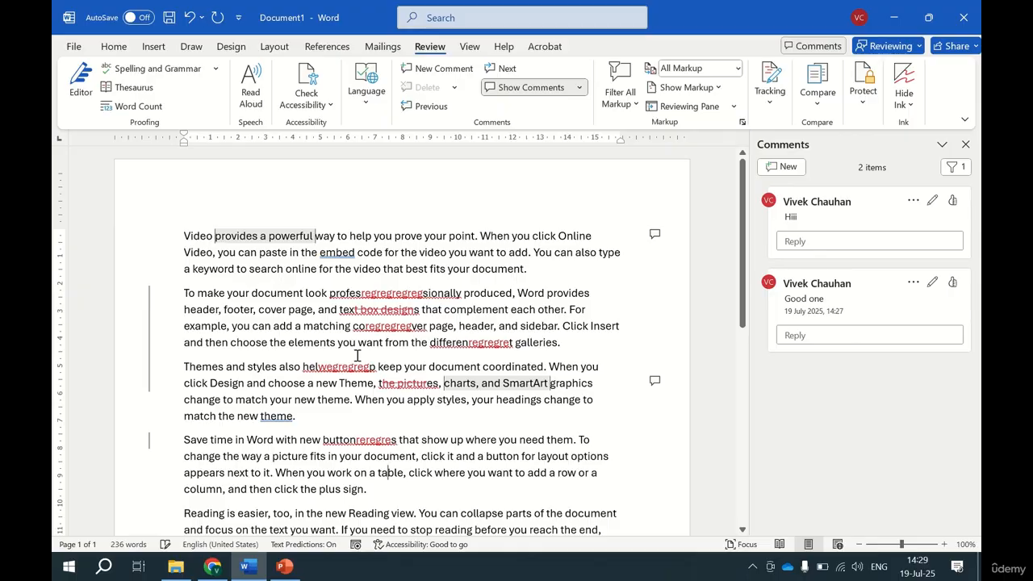
key("BackSpace")
key("BackSpace")
key("BackSpace")
key("BackSpace")
key("BackSpace")
key("BackSpace")
key("BackSpace")
Turn off Track Changes and insert untracked filler letters beginning "rgrgrg" inside "add" in the first paragraph.
mouse_move(482, 391)
left_click(770, 103)
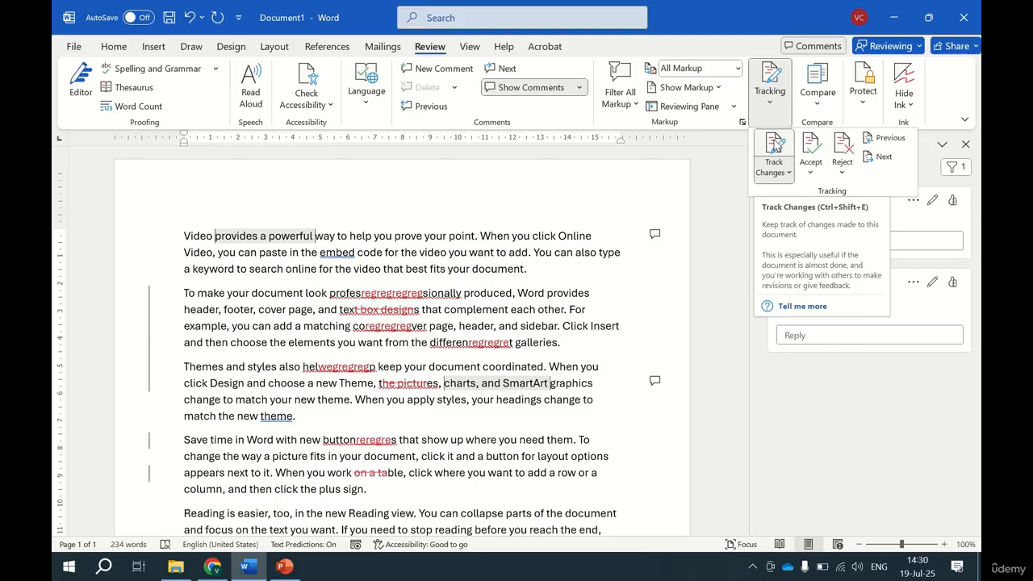
left_click(776, 147)
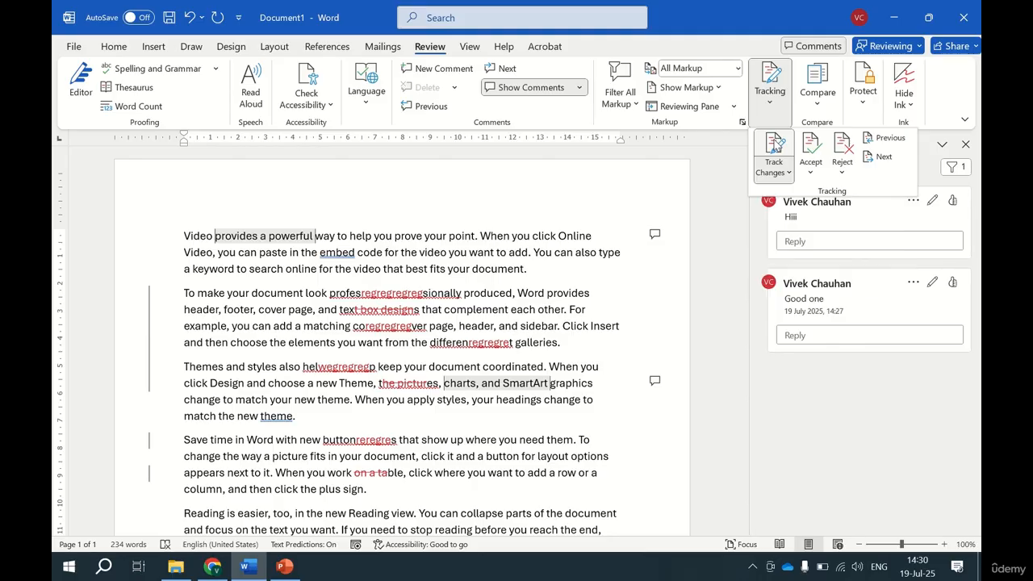
left_click(506, 251)
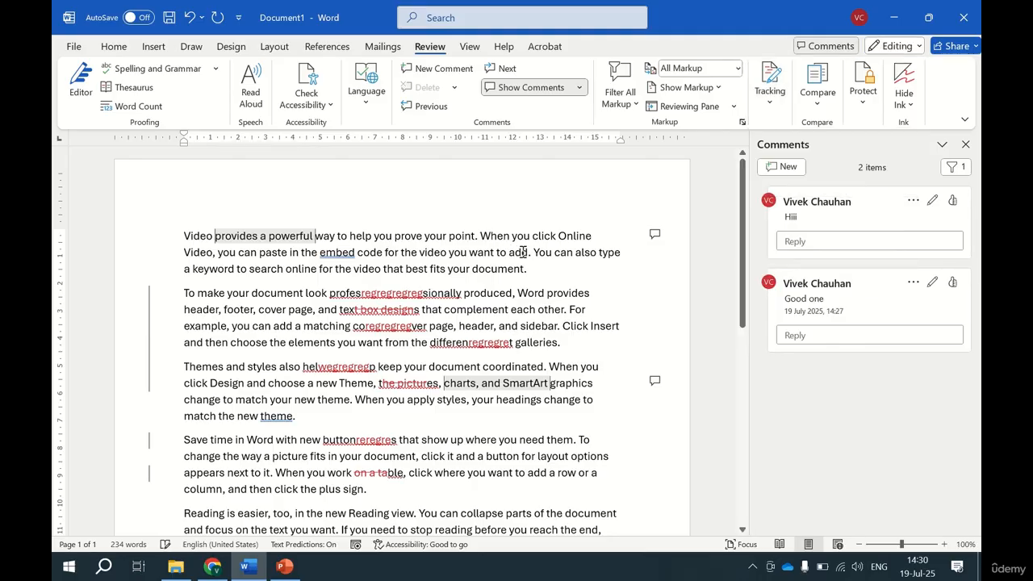
left_click(523, 253)
type("rgrgrrgrgrgrgregre")
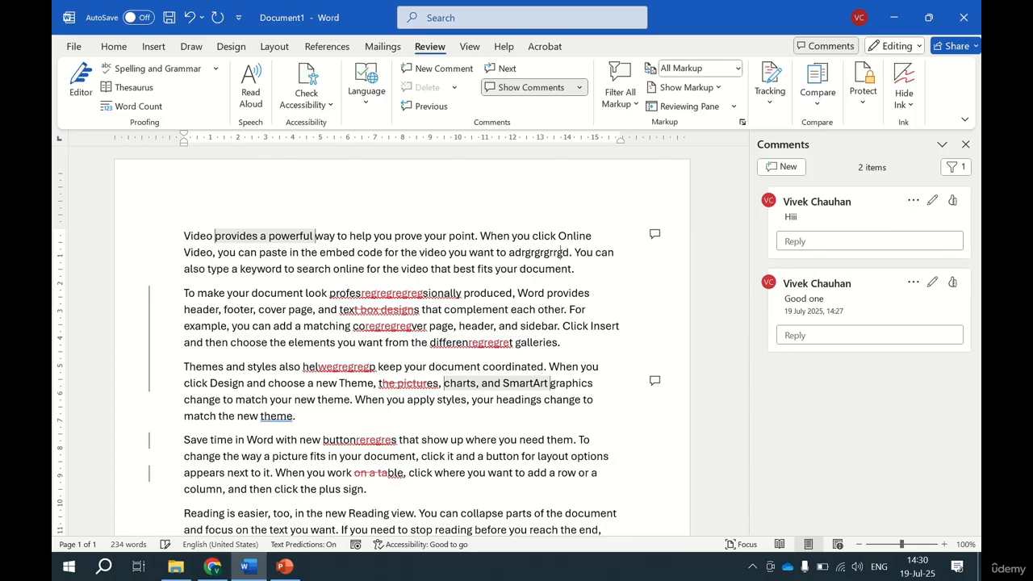
type("gregreg")
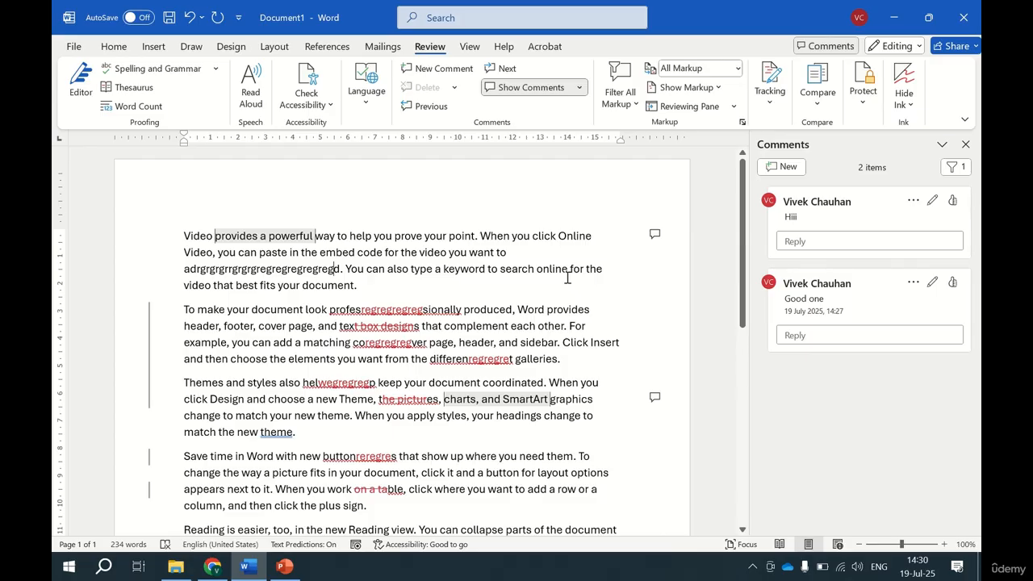
Look at the Track Changes options and turn Track Changes back on.
left_click(787, 101)
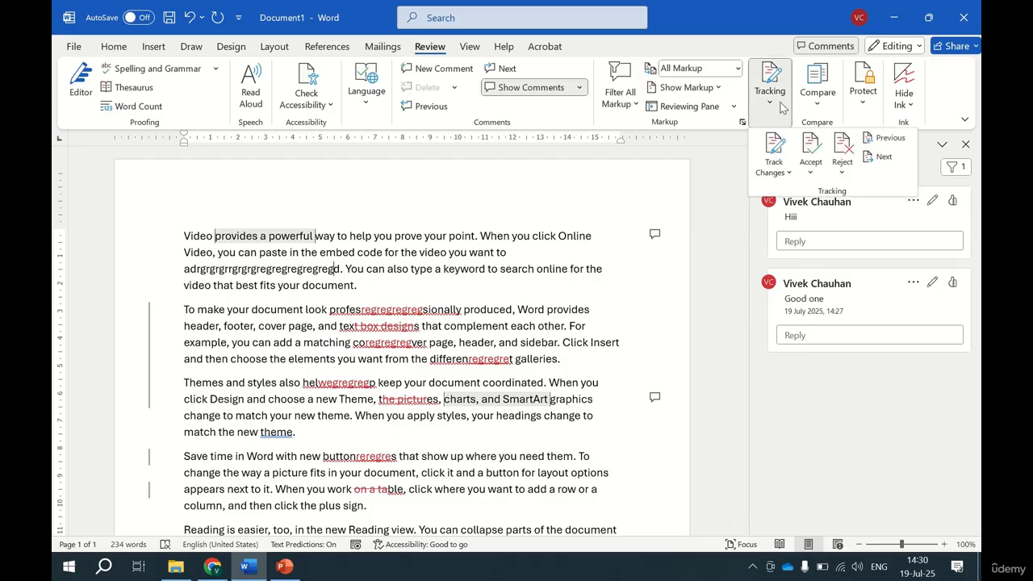
left_click(775, 175)
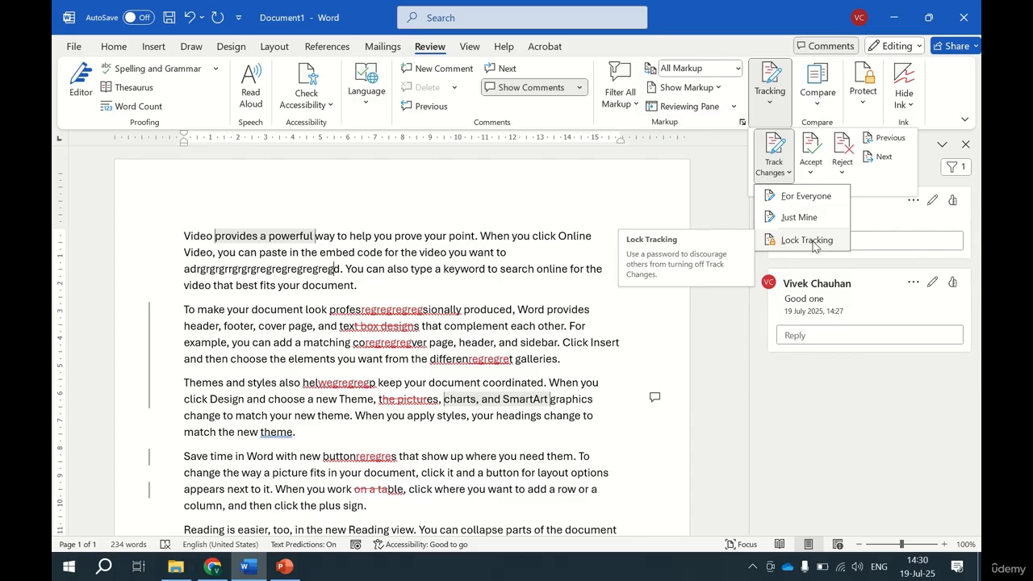
left_click(468, 288)
left_click(770, 101)
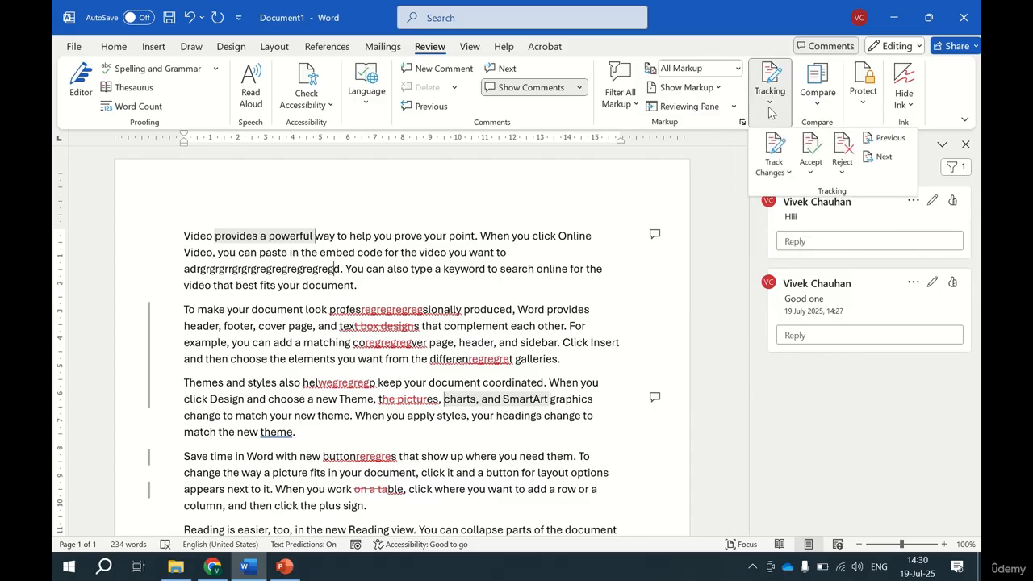
left_click(773, 150)
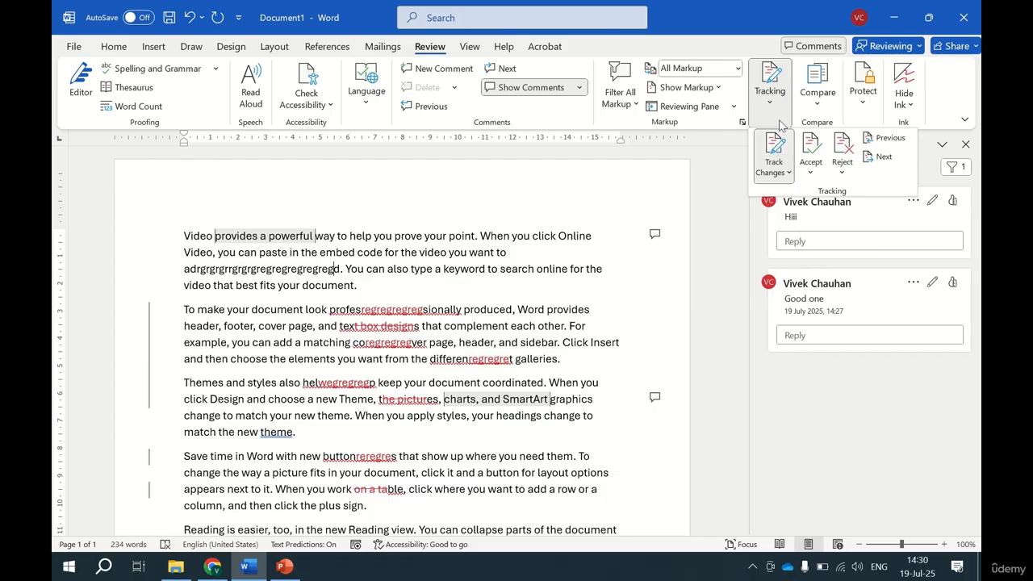
Lock tracking with a password, entering and confirming the password.
left_click(775, 171)
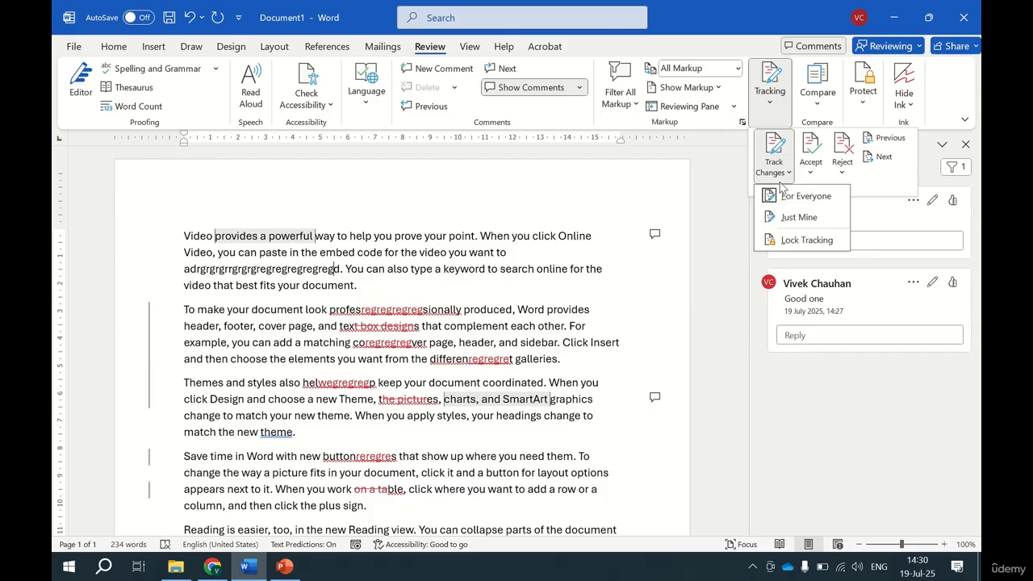
left_click(806, 240)
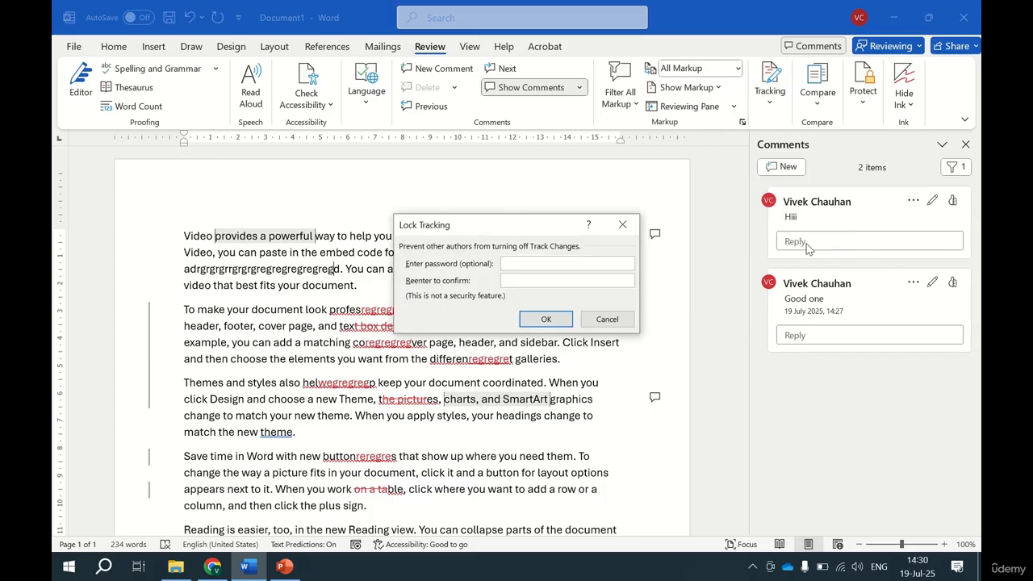
type("***")
key("Return")
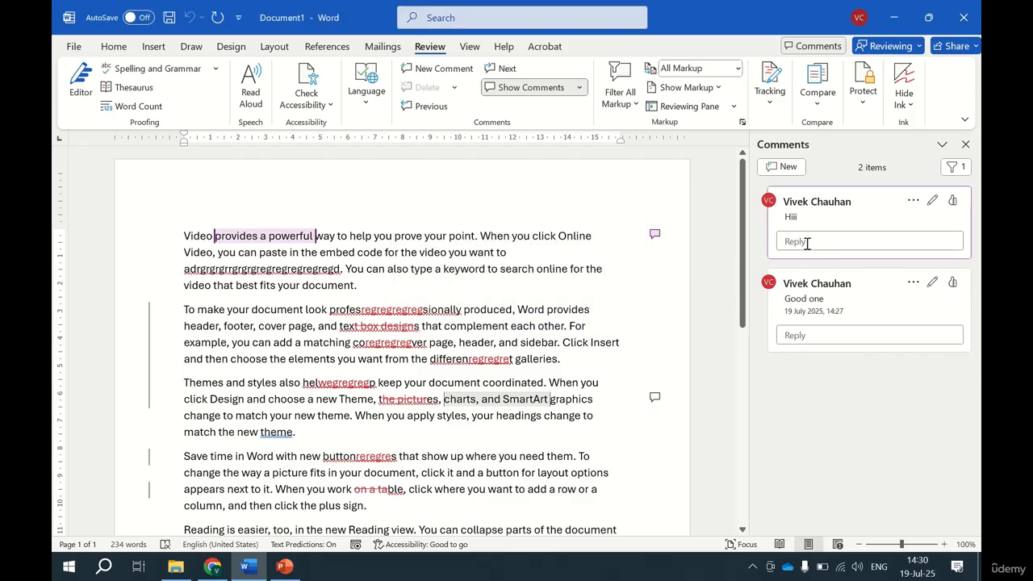
With tracking locked, insert "regregreregre" after "code" in the first paragraph and "regregreg" inside "page" in the second paragraph.
left_click(770, 89)
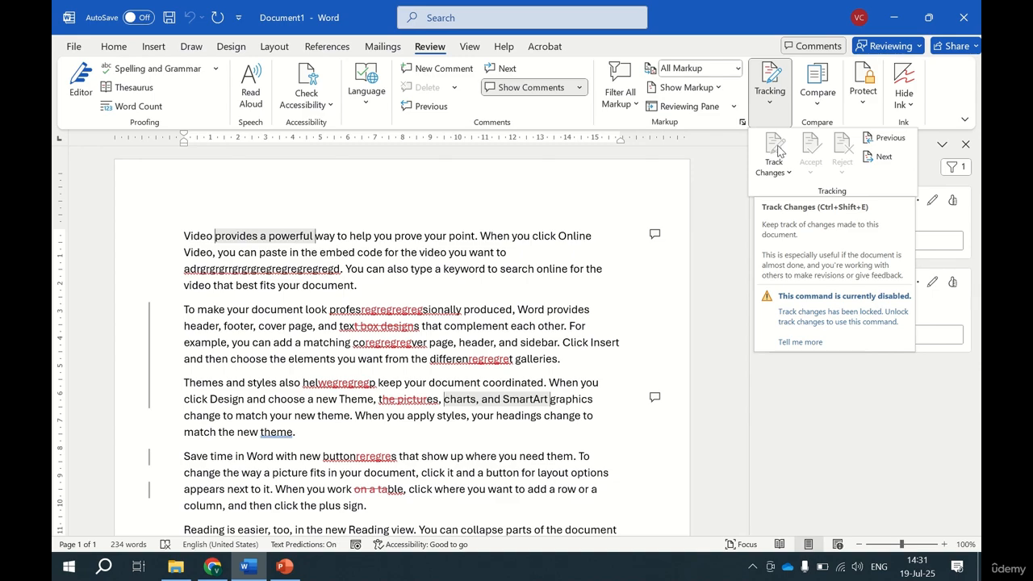
left_click(385, 253)
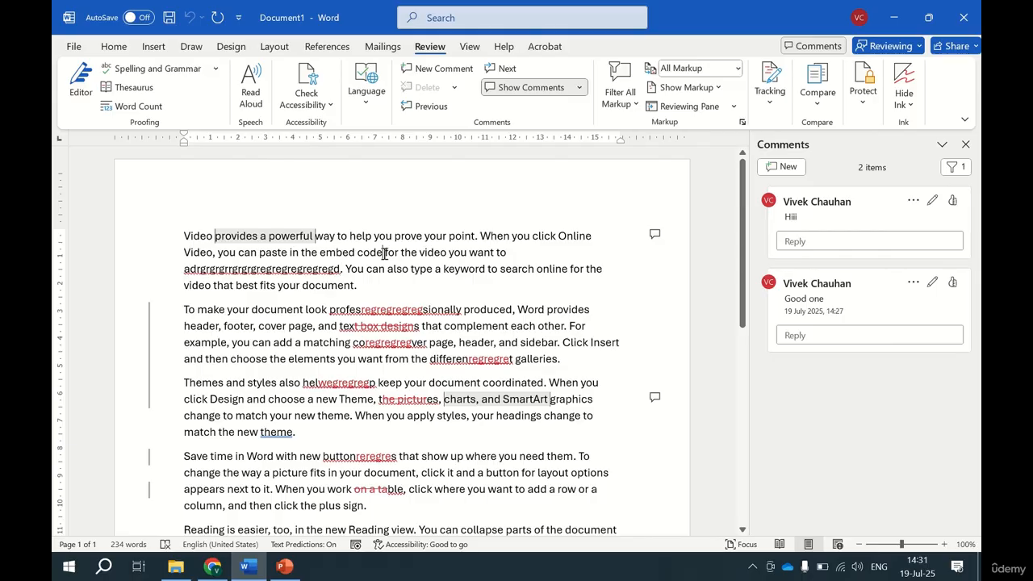
type("regregregre")
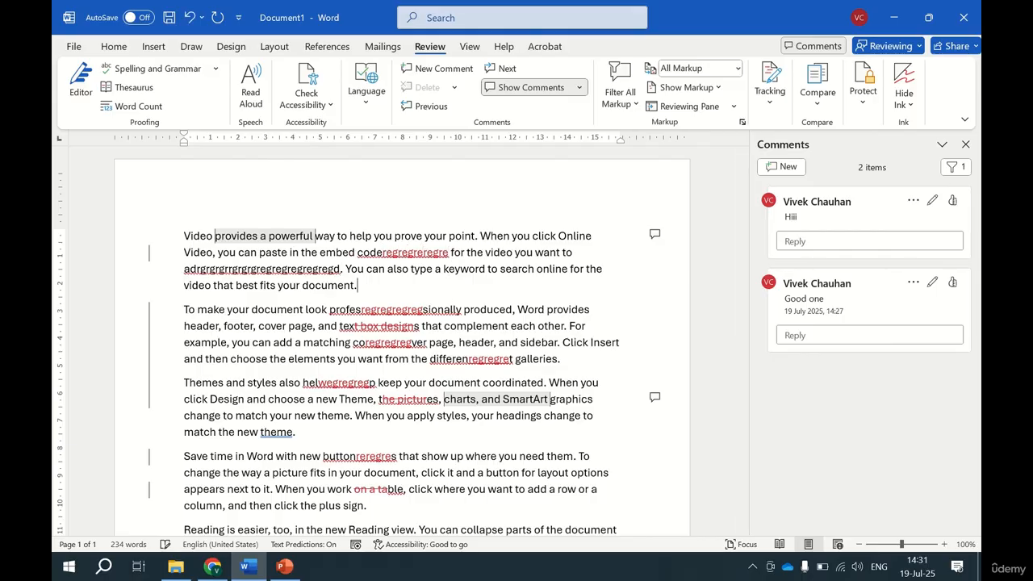
key("Down")
key("Down")
key("Down")
type("regregreg")
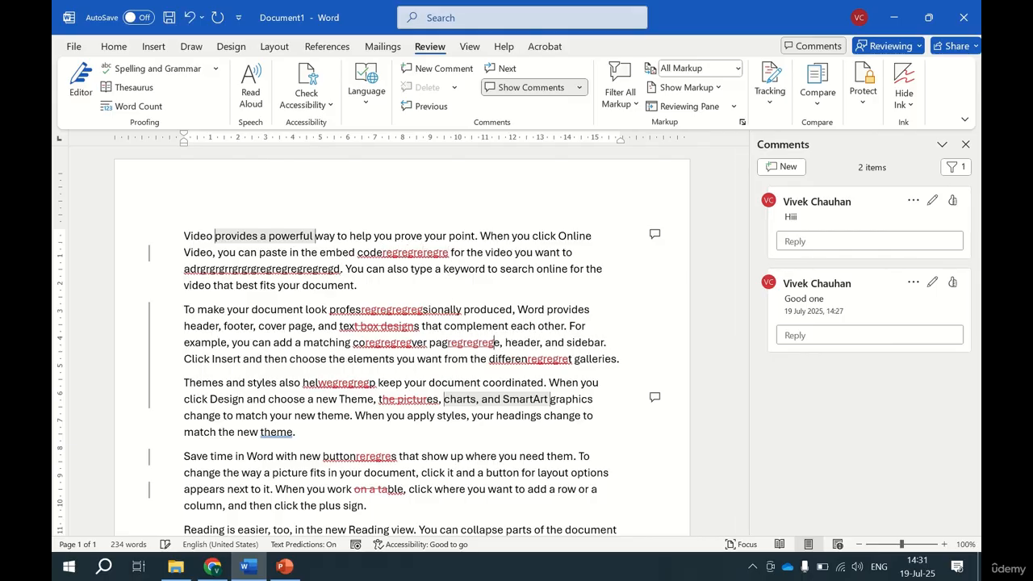
Insert "regregreg" after "your" in the third paragraph as a tracked change.
key("Down")
key("Down")
key("Down")
key("Down")
key("Down")
type("regregreg")
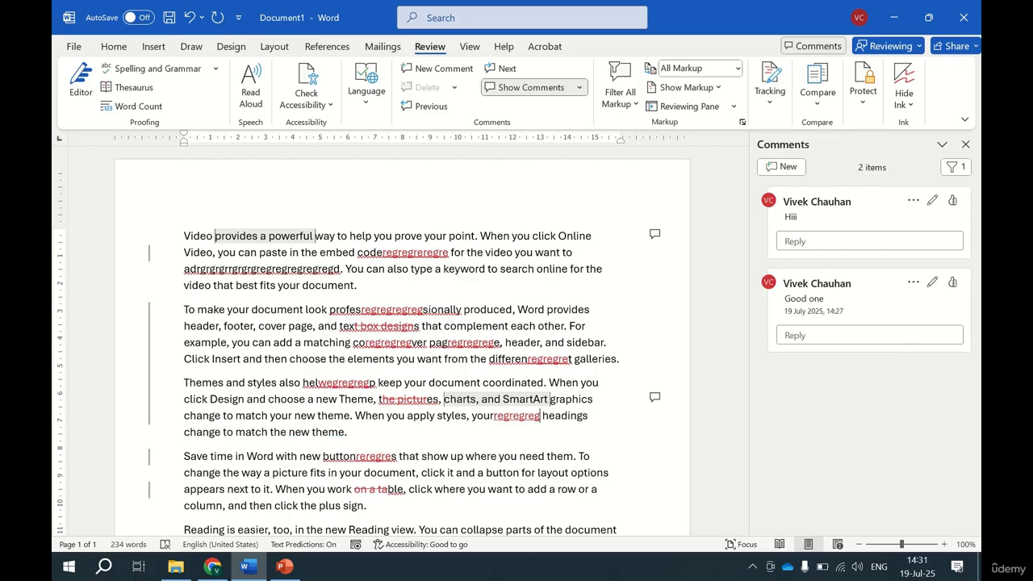
Unlock tracking by entering the tracking password.
left_click(772, 113)
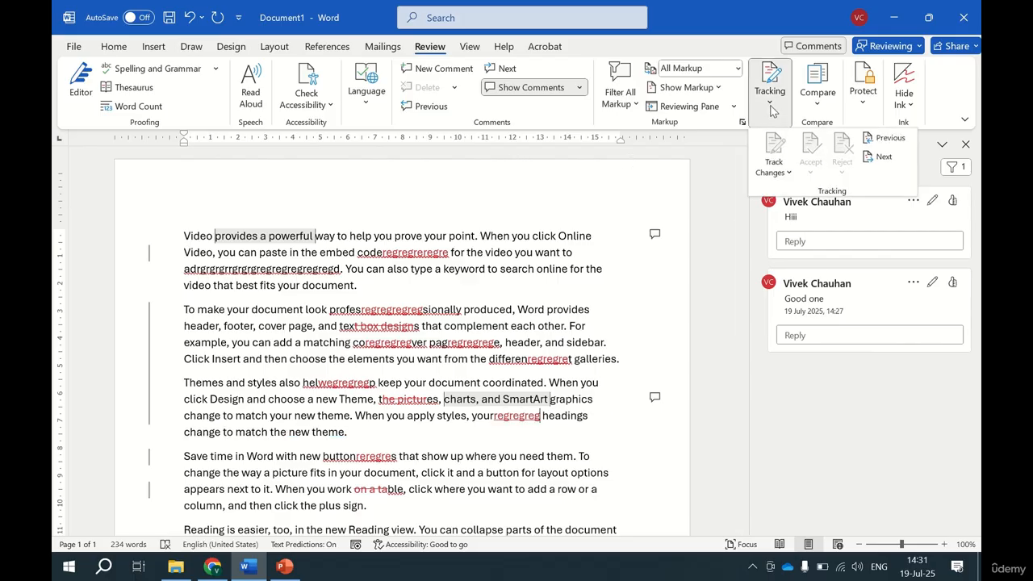
left_click(773, 169)
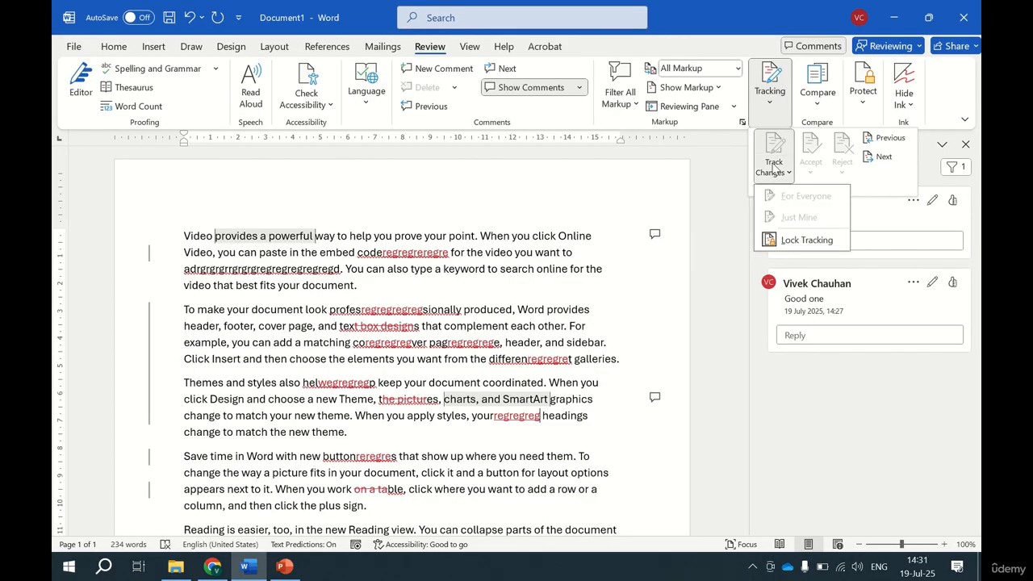
left_click(804, 242)
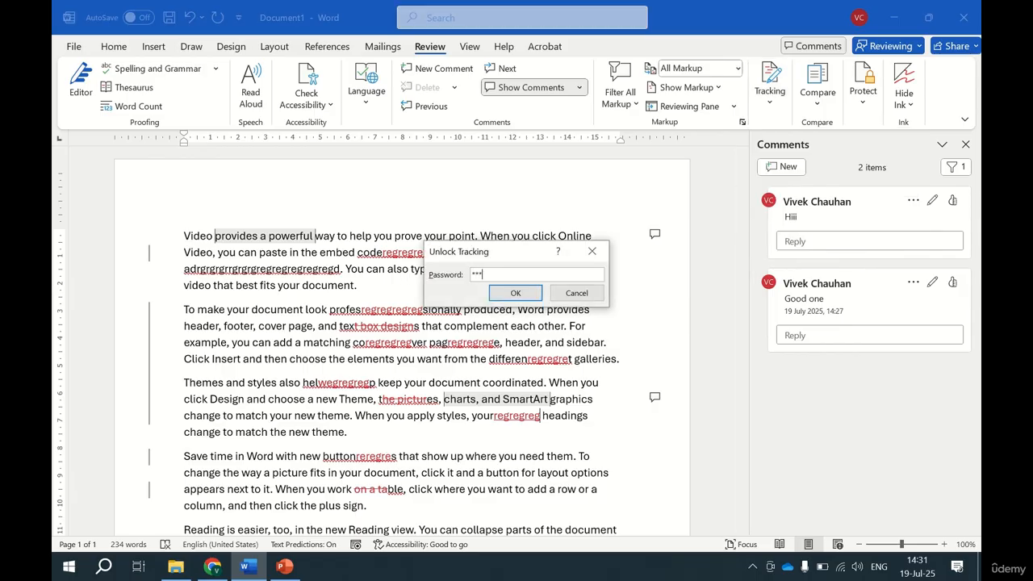
key("Return")
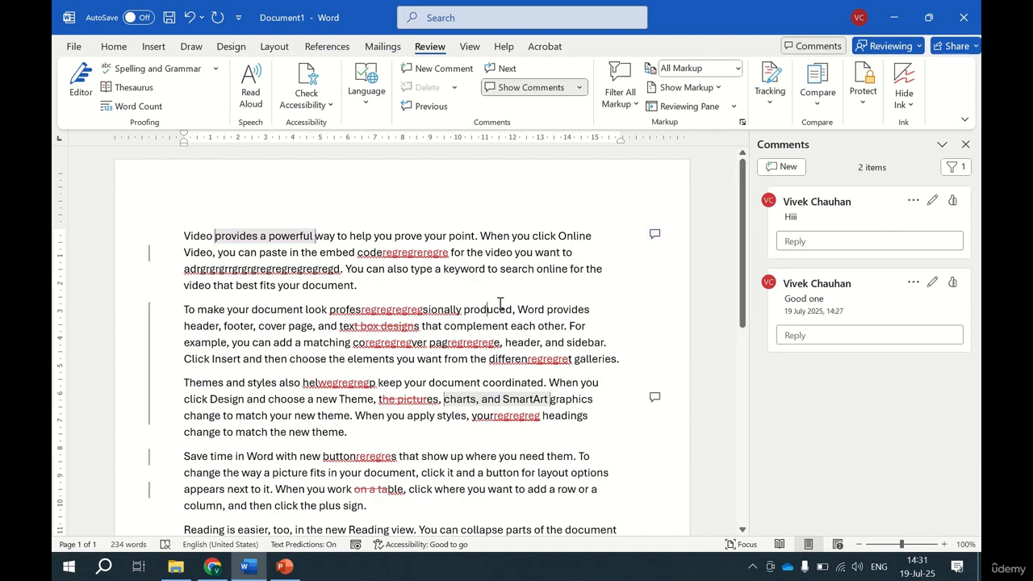
Use Accept and Move to Next to reach the tracked deletion in "text box designs" and reject that deletion.
left_click(779, 117)
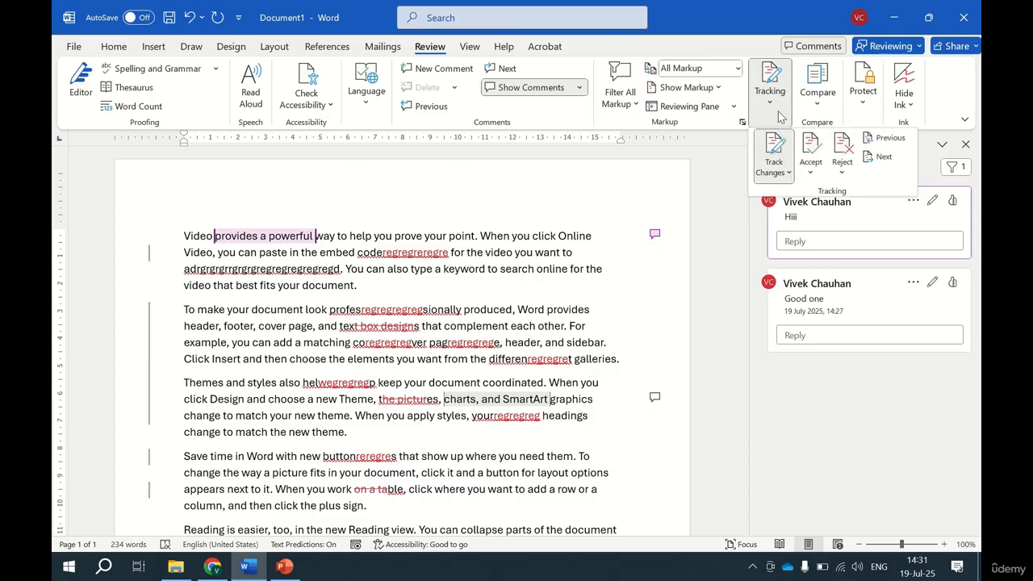
left_click(812, 167)
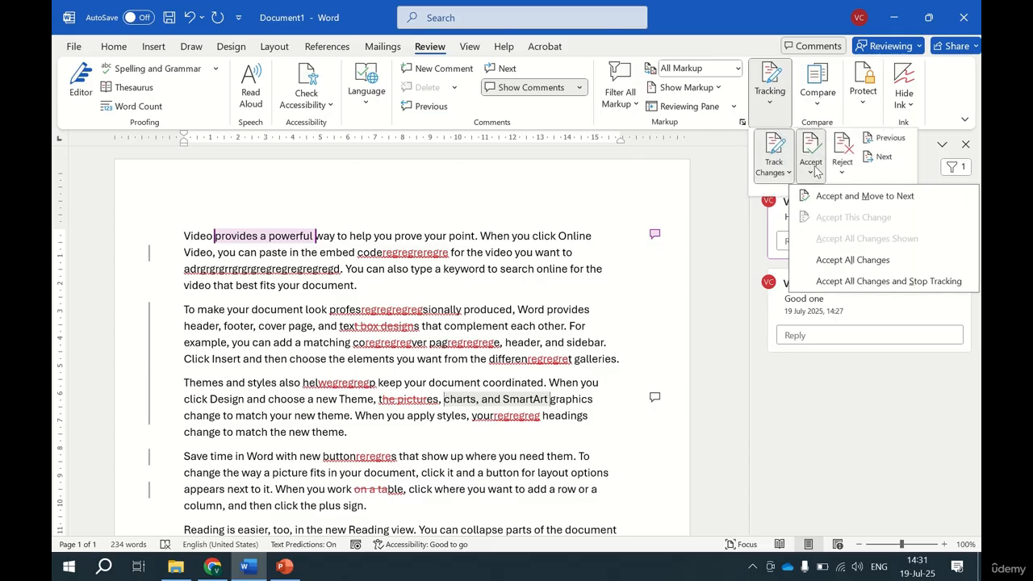
left_click(855, 202)
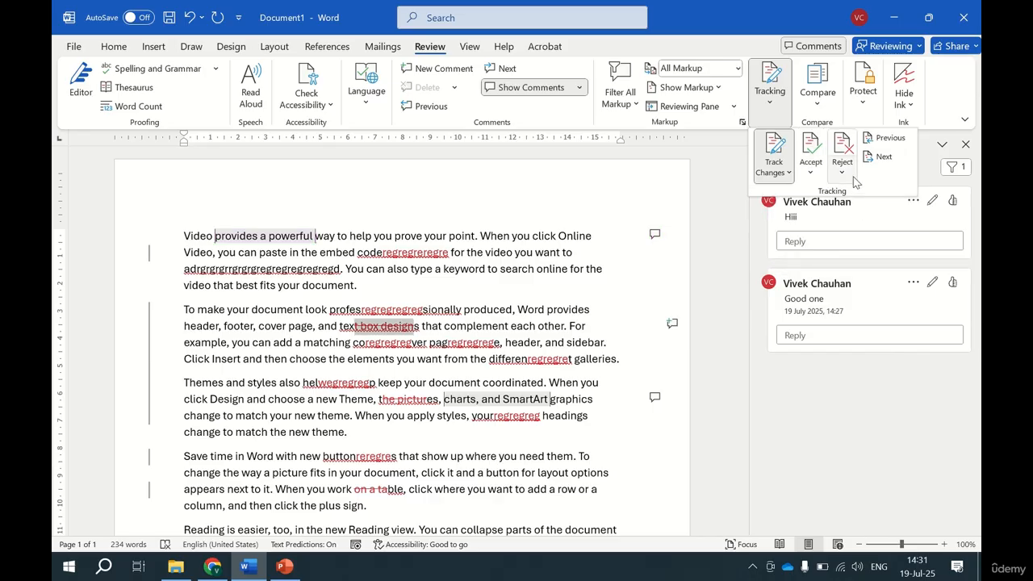
left_click(842, 170)
left_click(875, 202)
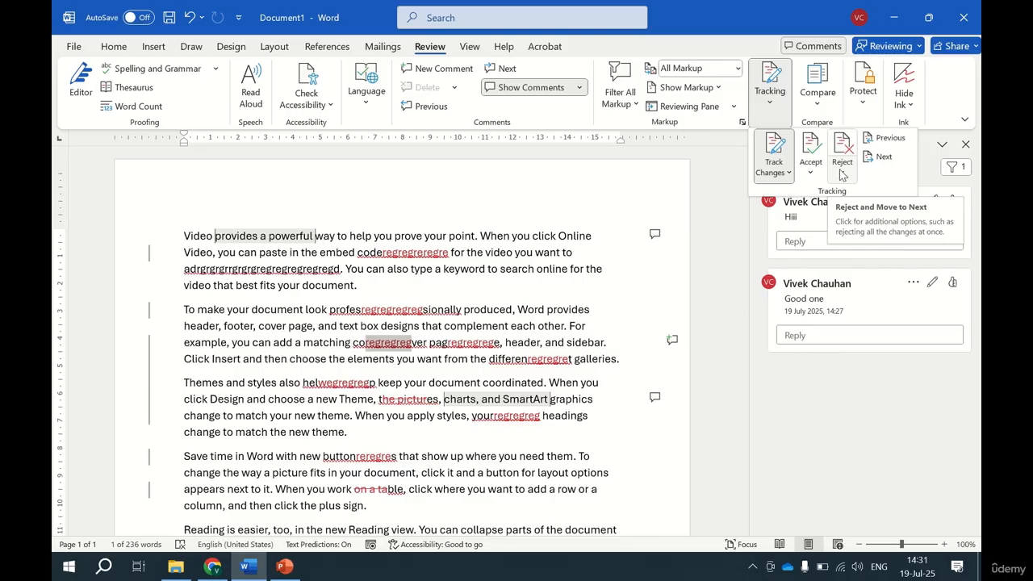
Go to the previous tracked change and back to the next one, and open the Reviewing Pane layout options.
left_click(900, 138)
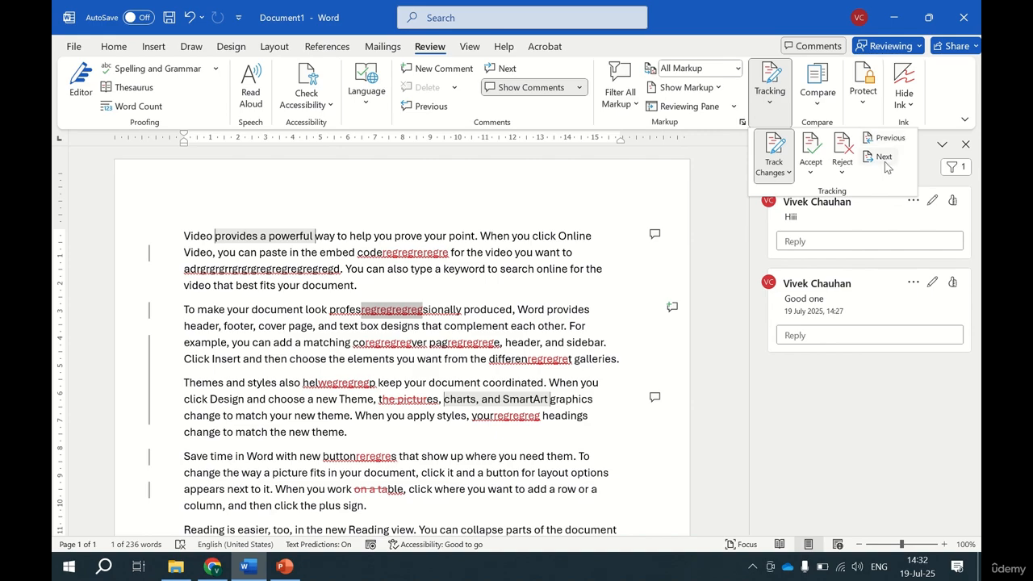
left_click(885, 160)
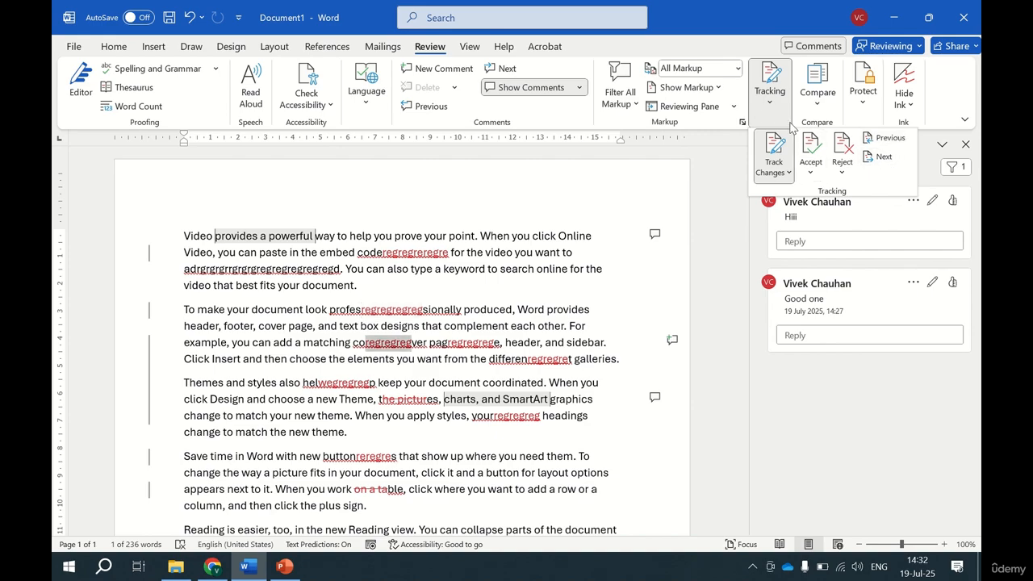
left_click(731, 111)
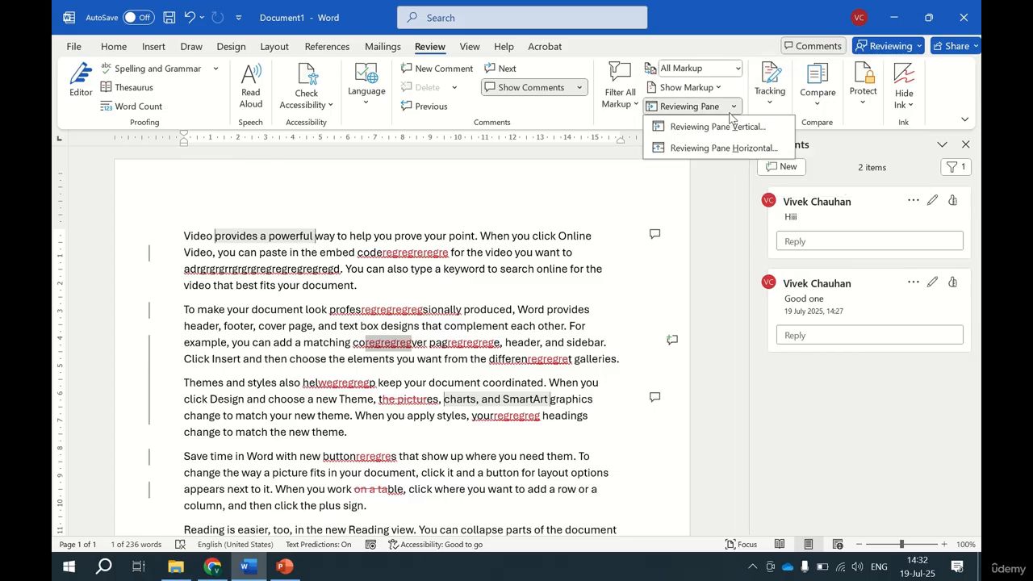
Filter the markup to resolved comments only and switch it back to active comments only.
left_click(621, 89)
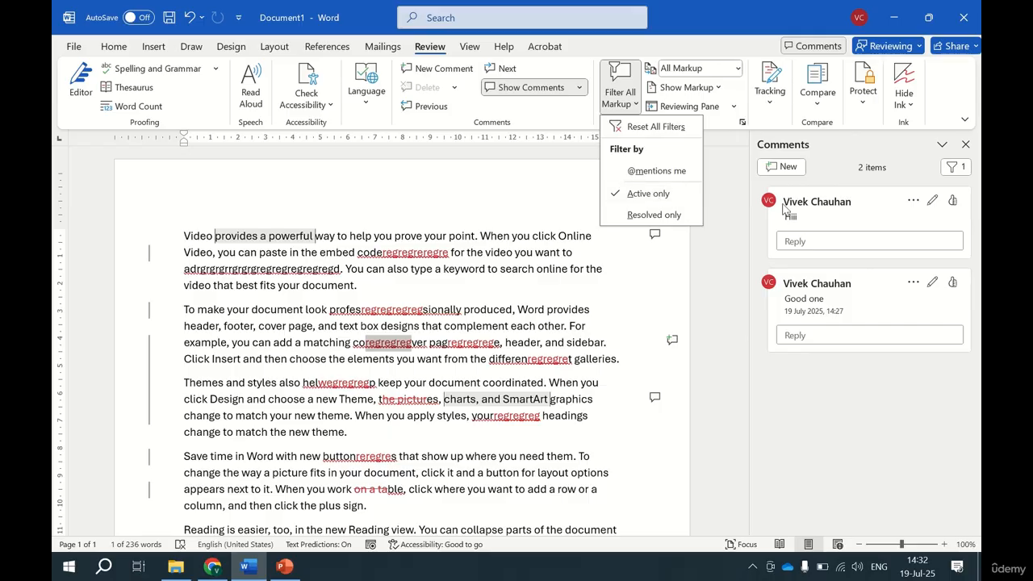
left_click(677, 216)
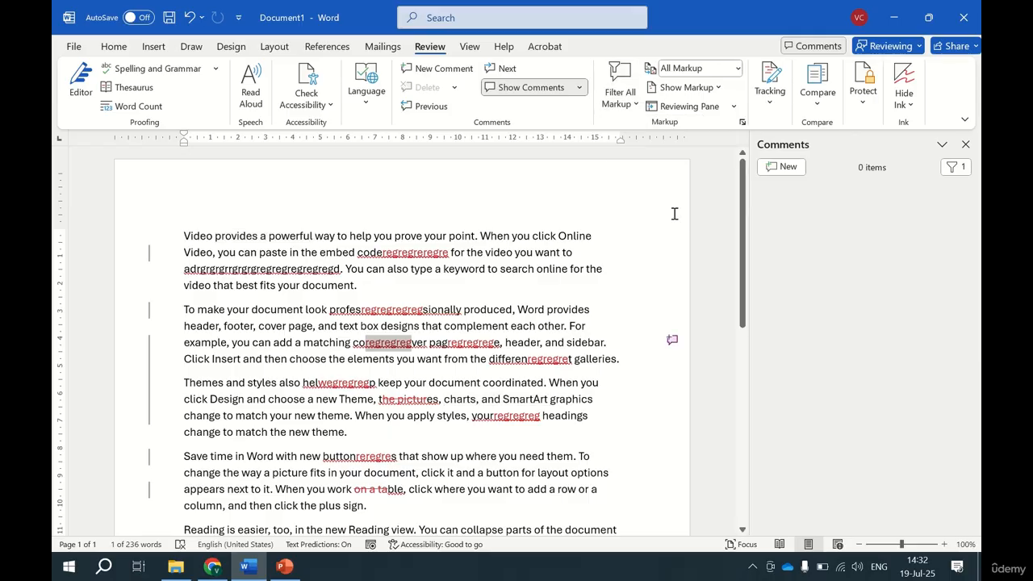
left_click(631, 109)
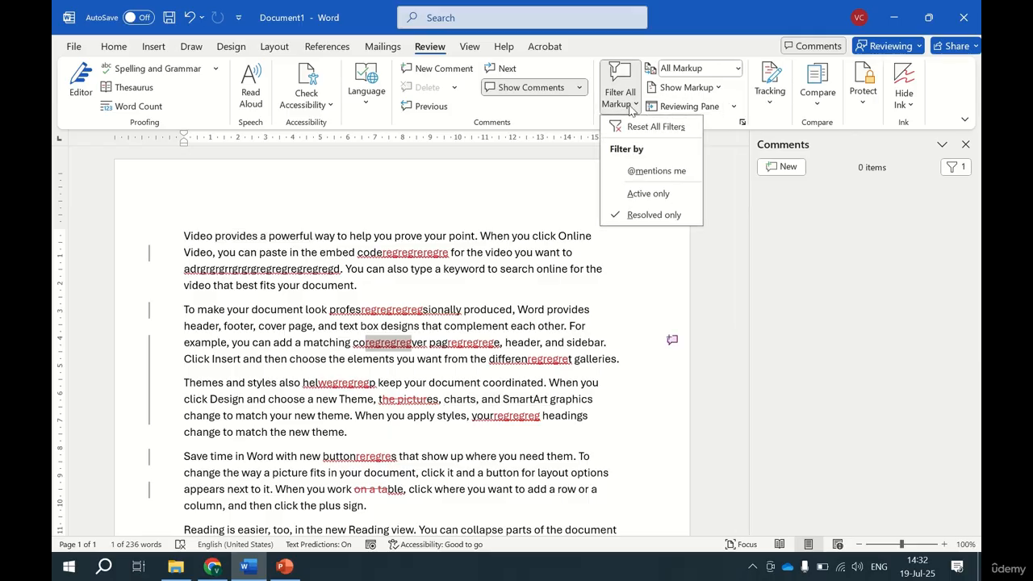
left_click(660, 194)
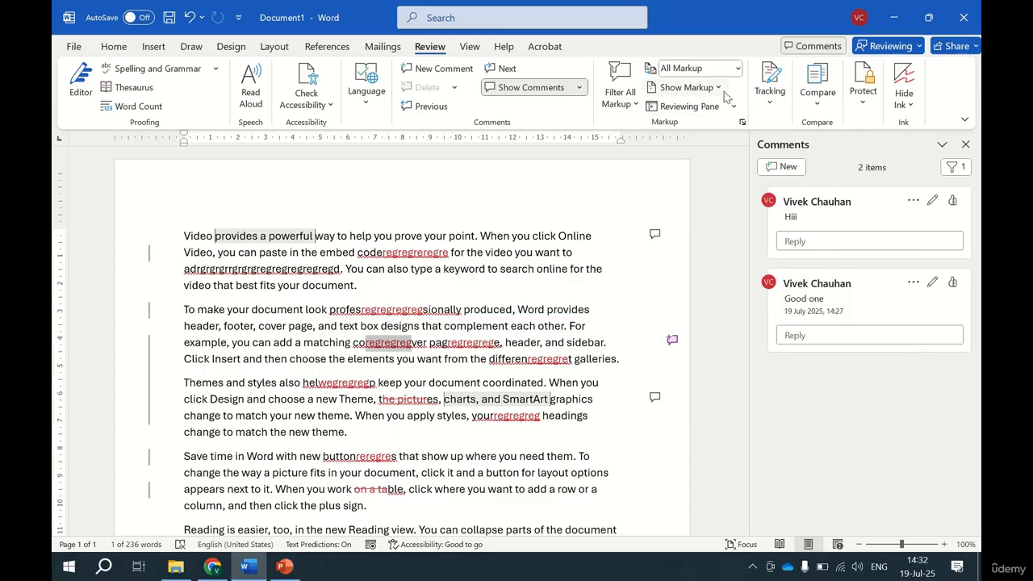
Switch the review display to Simple Markup and back to All Markup.
left_click(736, 68)
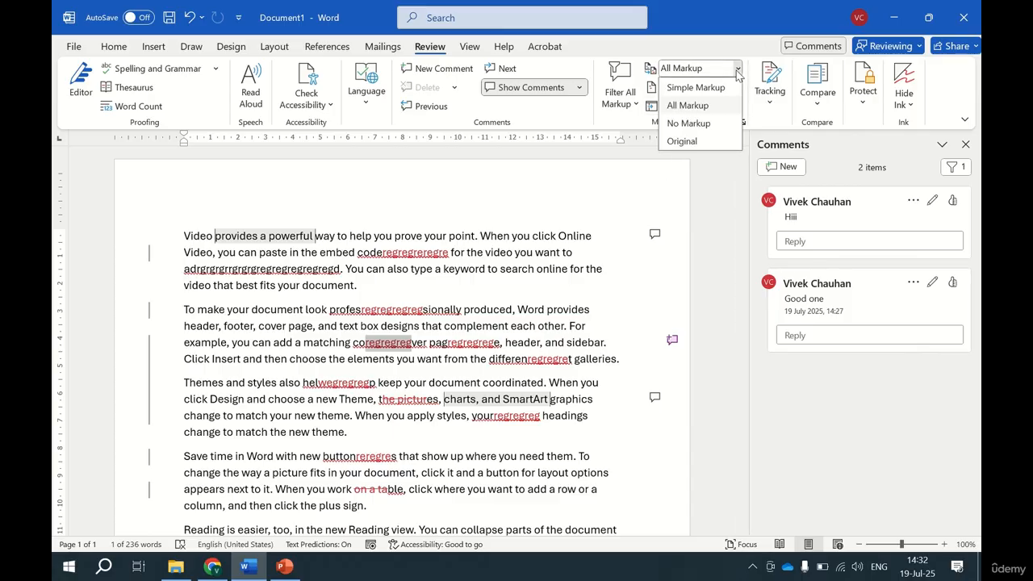
left_click(698, 95)
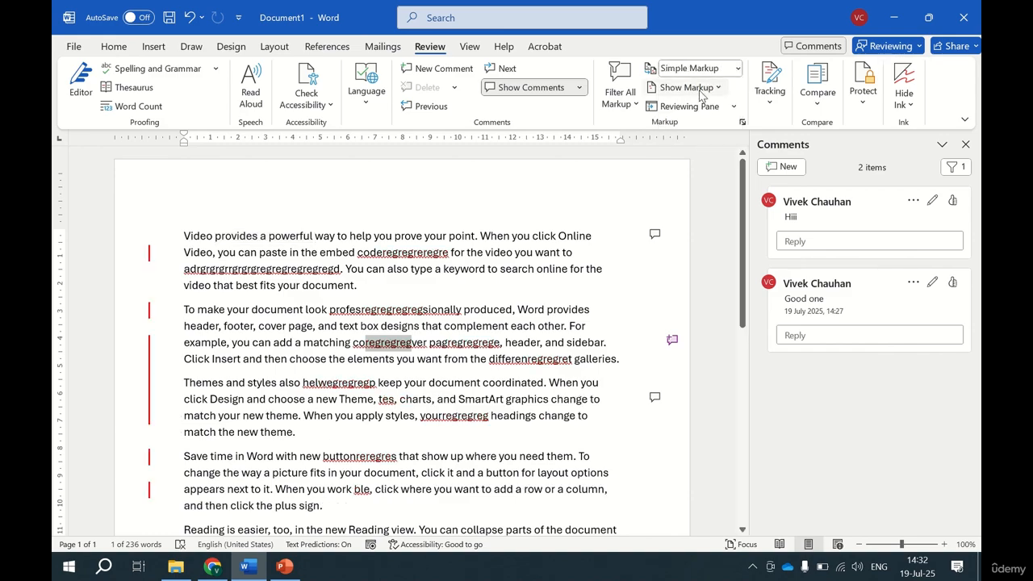
left_click(738, 69)
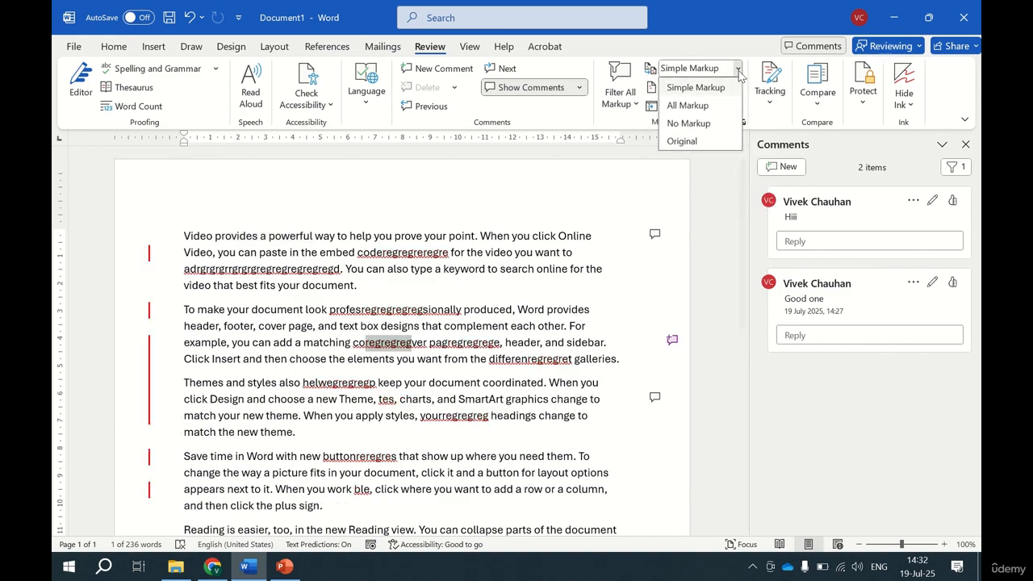
left_click(704, 110)
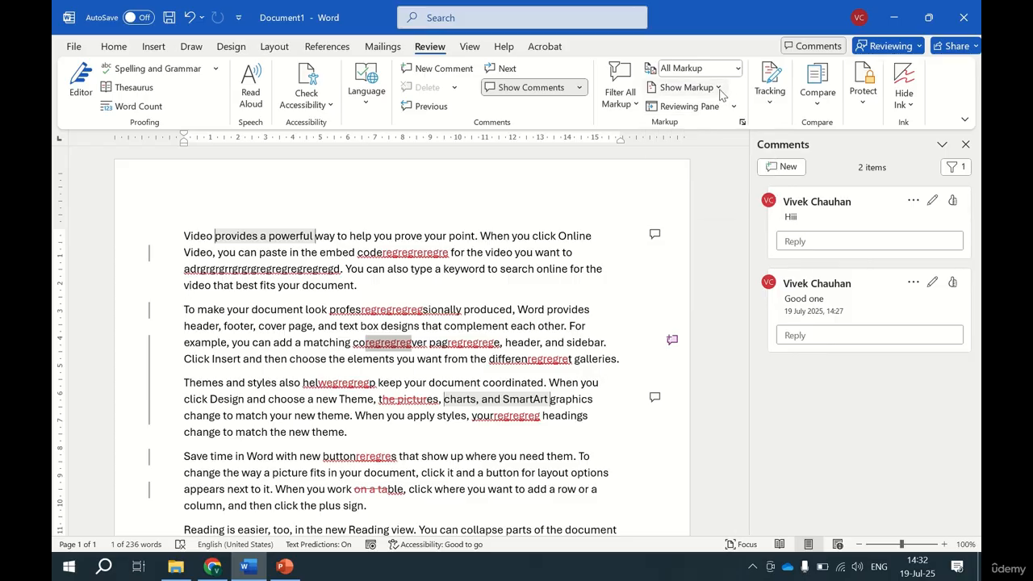
left_click(688, 87)
left_click(687, 87)
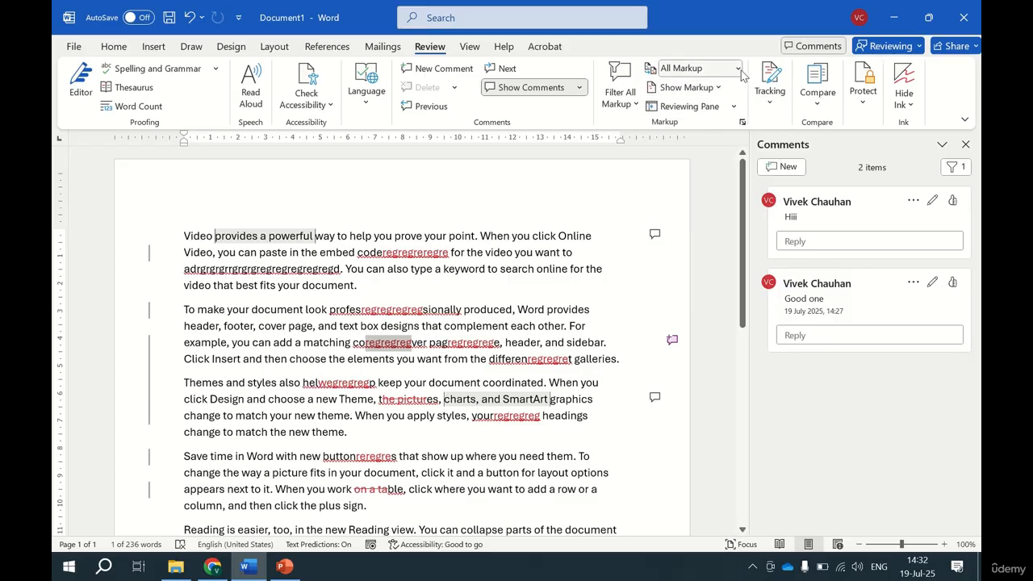
Display the document with No Markup and as Original, and return the display to All Markup.
left_click(737, 69)
left_click(719, 126)
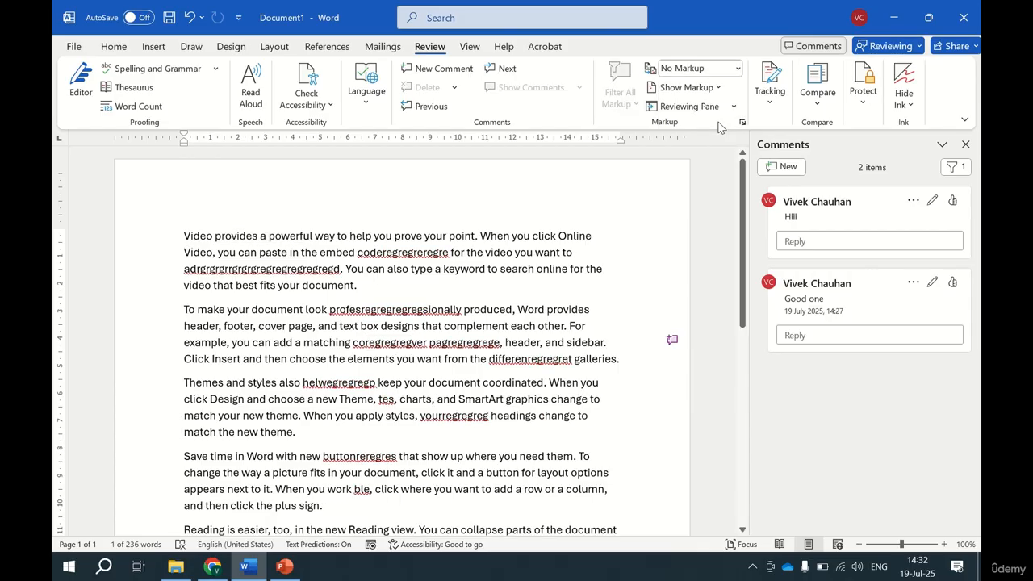
left_click(736, 69)
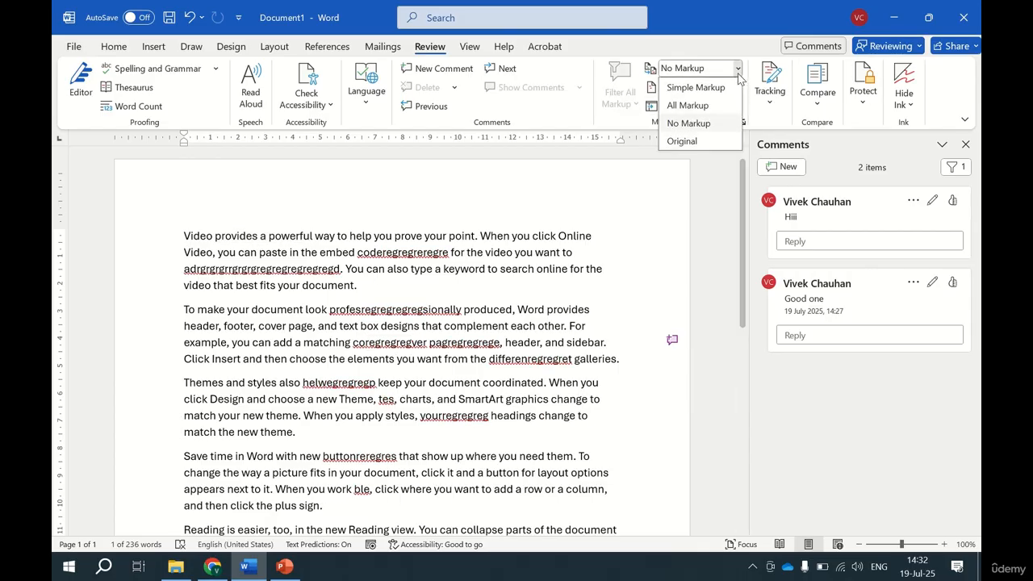
left_click(697, 141)
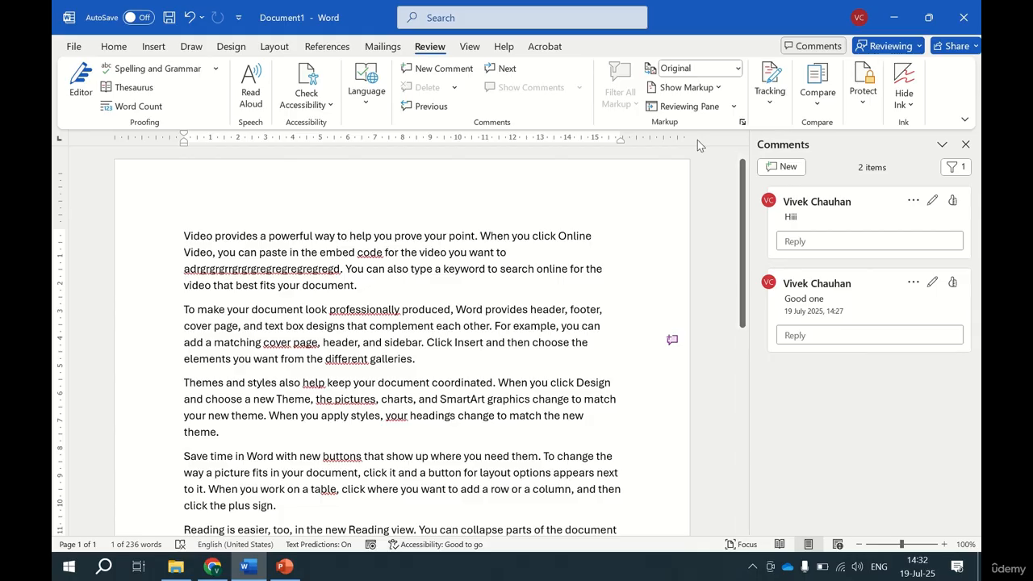
left_click(717, 90)
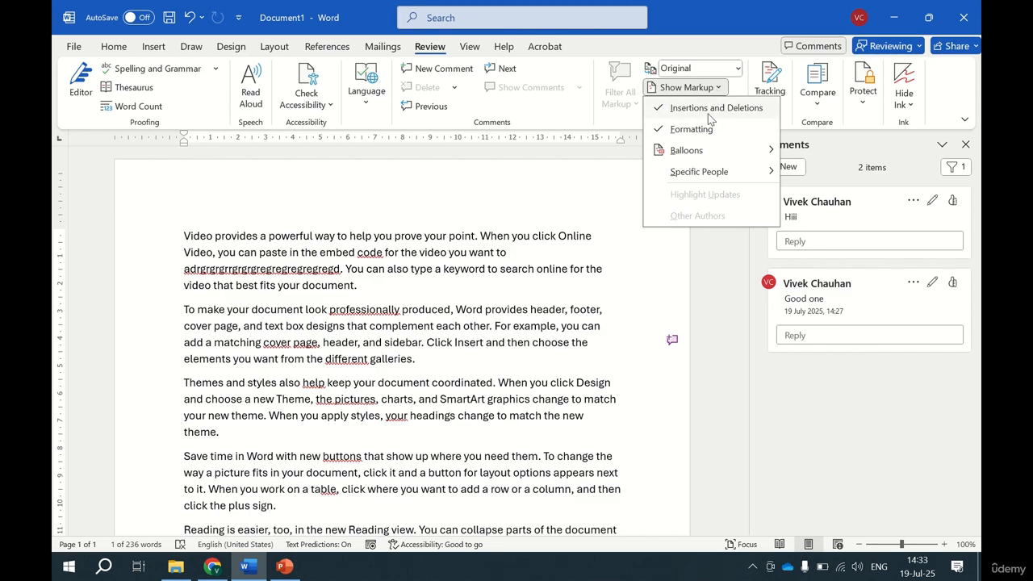
left_click(739, 89)
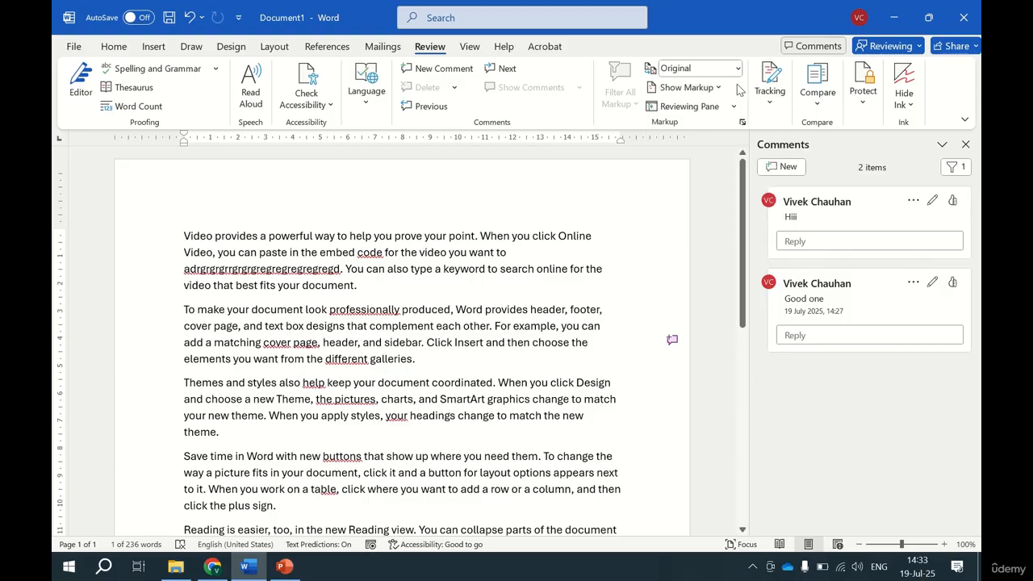
left_click(738, 69)
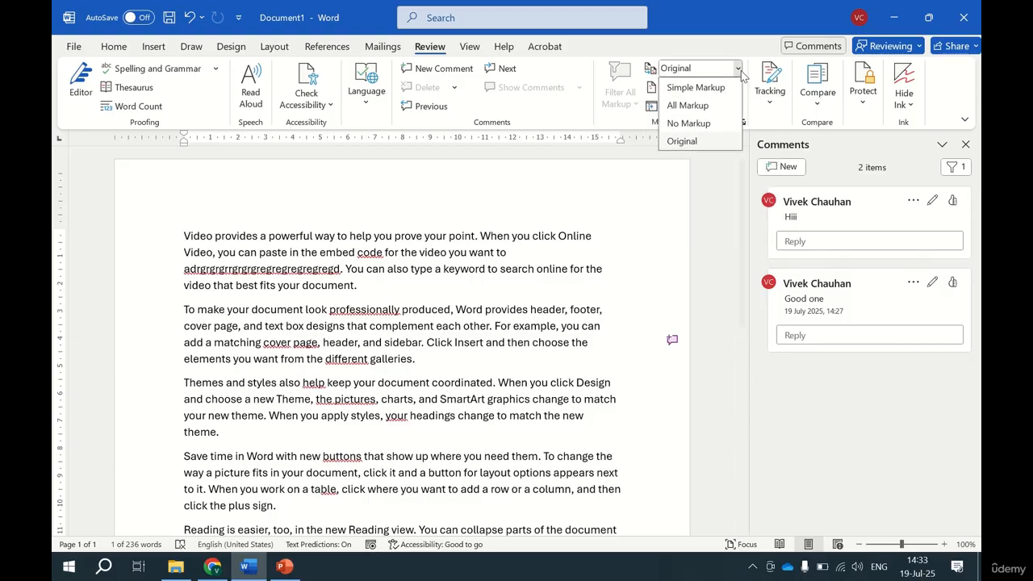
left_click(702, 107)
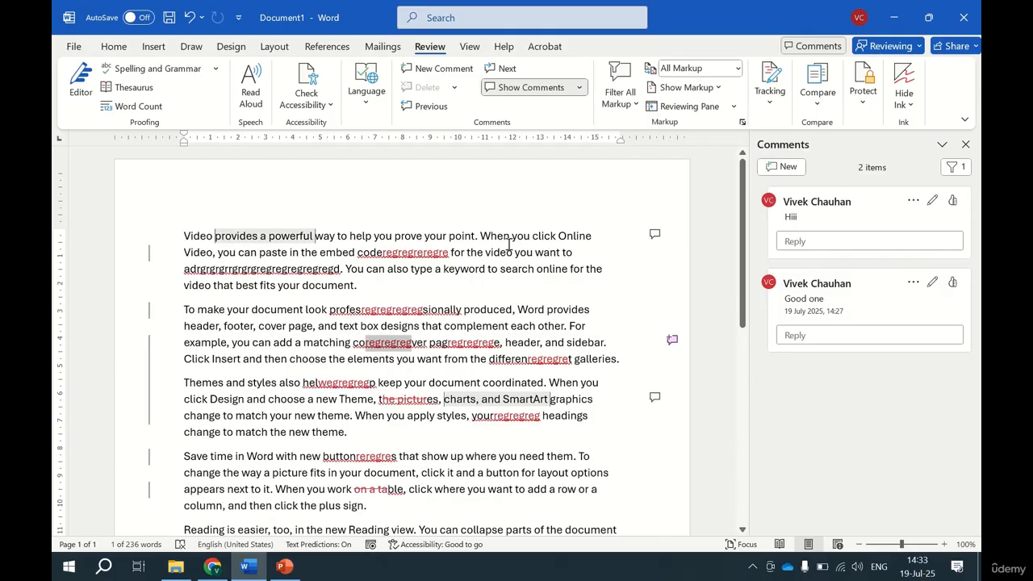
Hide the insertions and deletions in the markup and show them again.
left_click(716, 88)
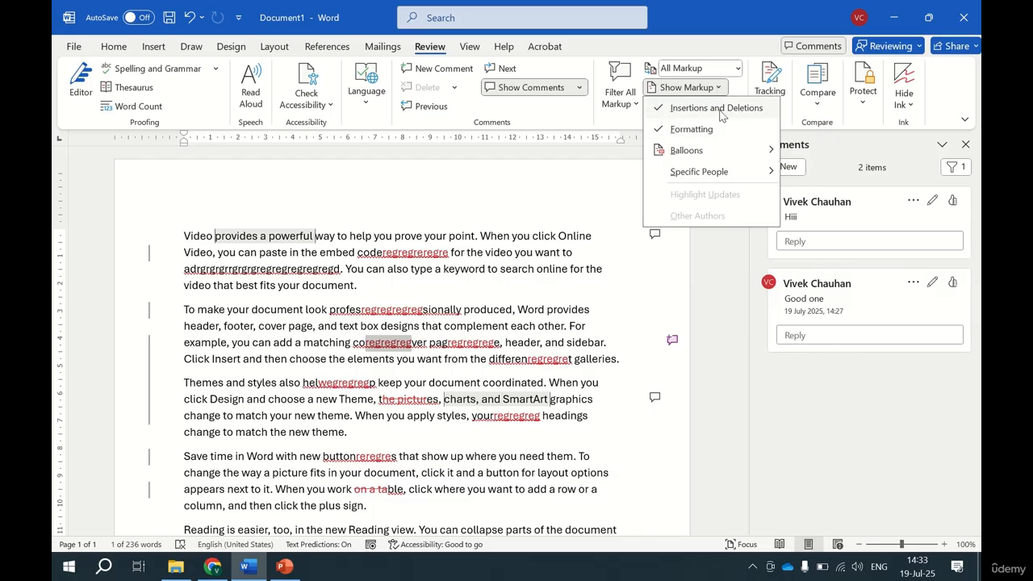
left_click(709, 113)
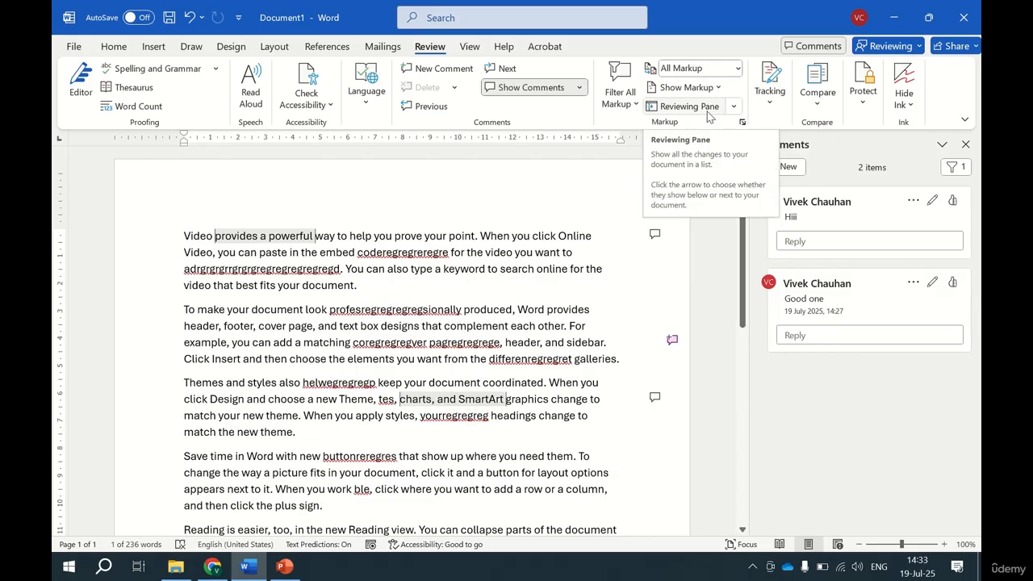
left_click(711, 87)
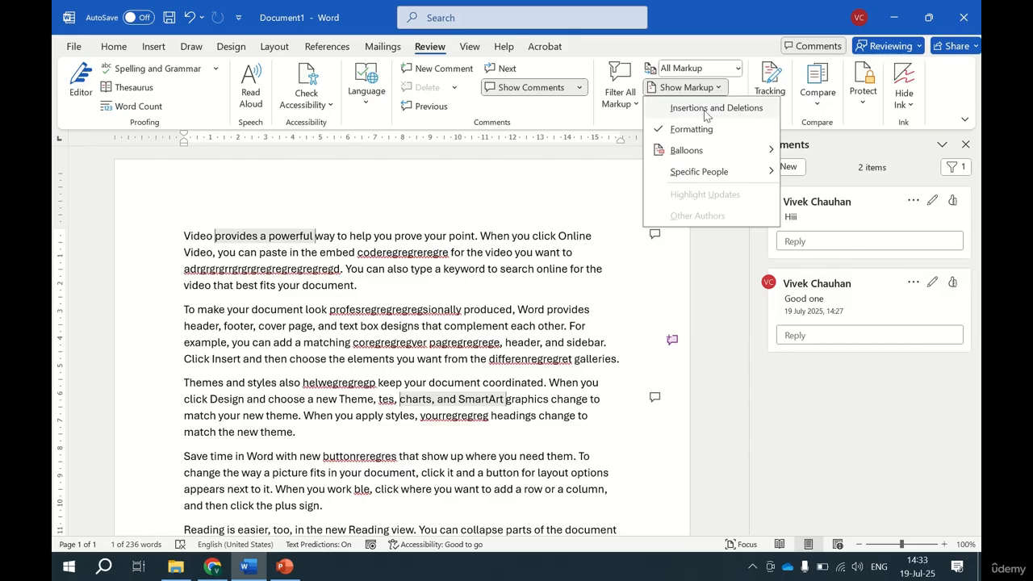
left_click(704, 111)
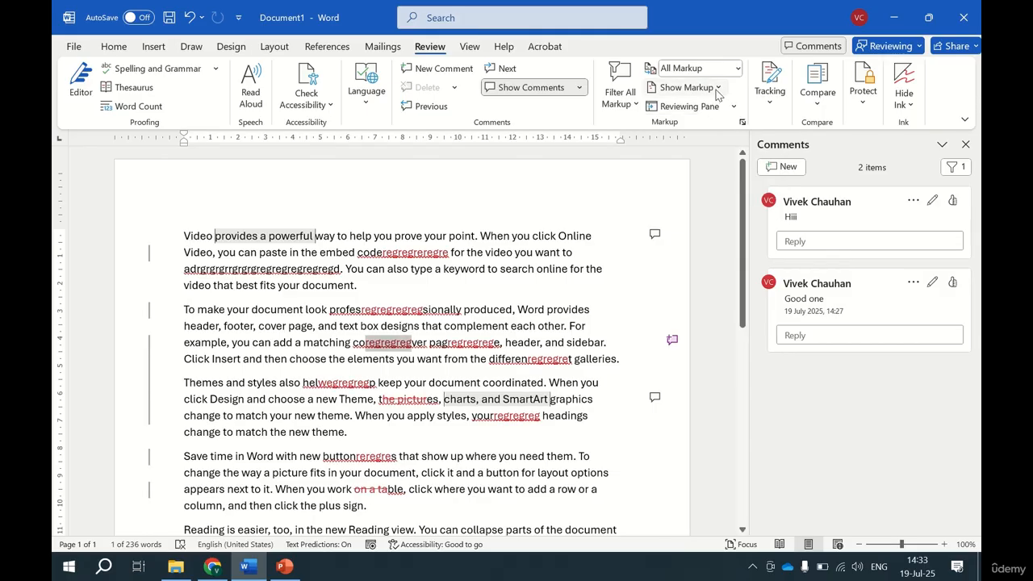
Turn the display of formatting changes in the markup off and back on.
left_click(717, 88)
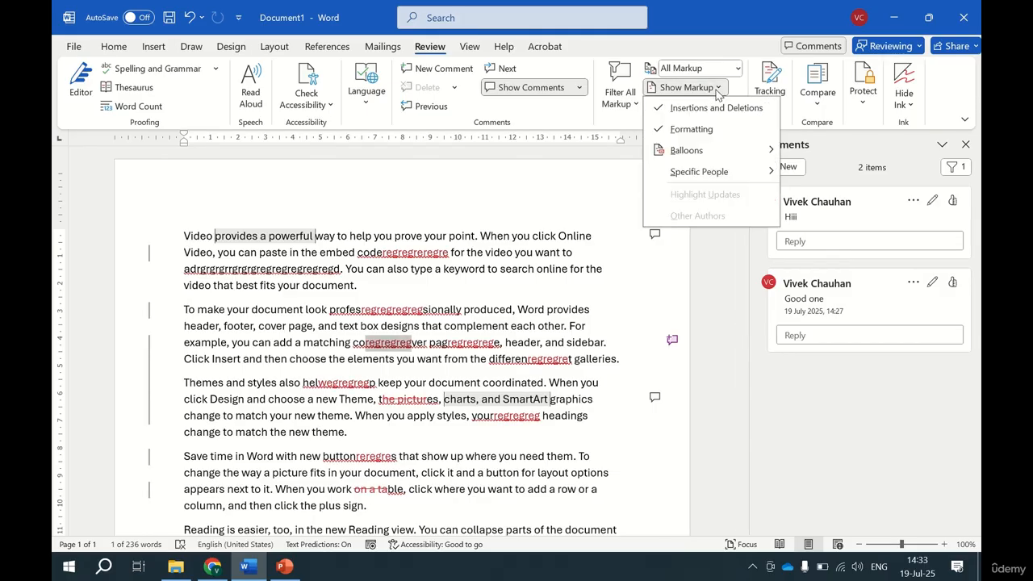
left_click(715, 131)
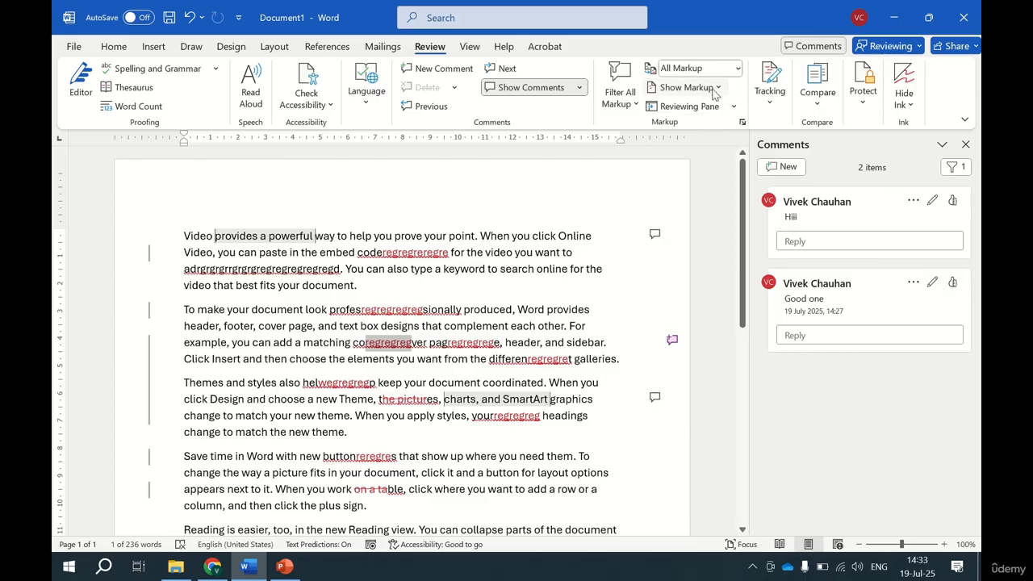
left_click(710, 87)
left_click(699, 132)
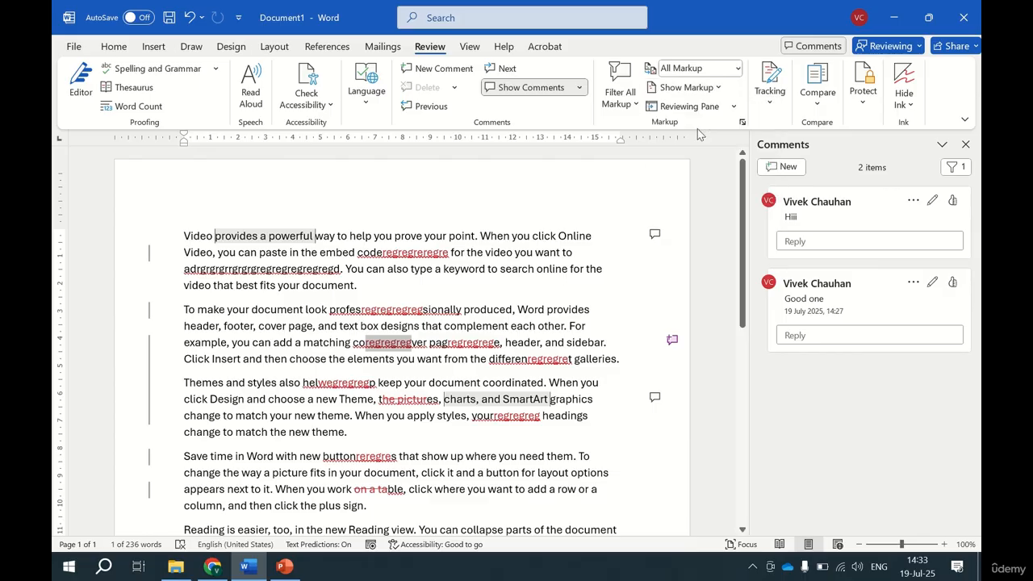
Show the revisions in balloons and switch to showing all revisions inline.
left_click(717, 91)
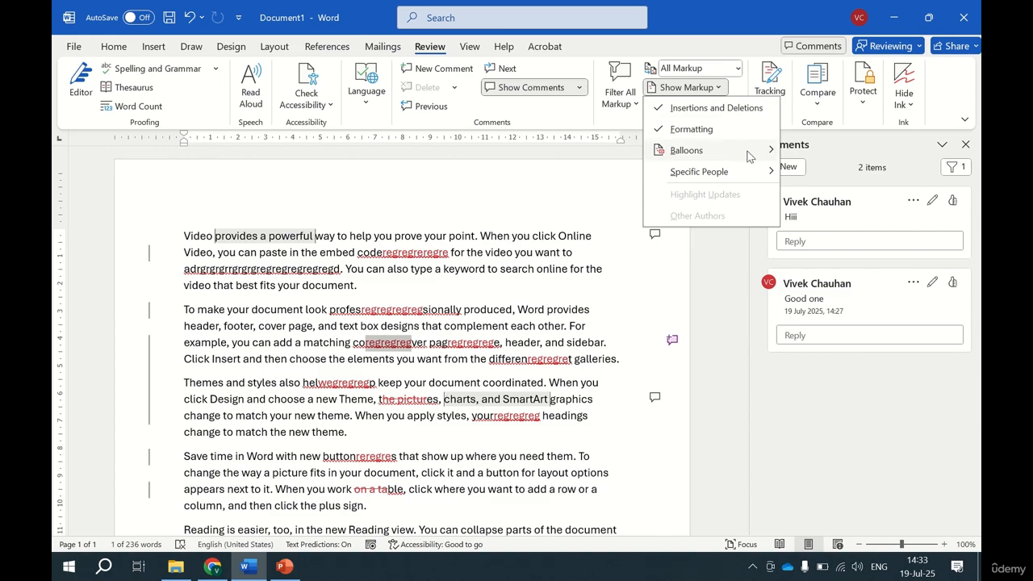
mouse_move(748, 151)
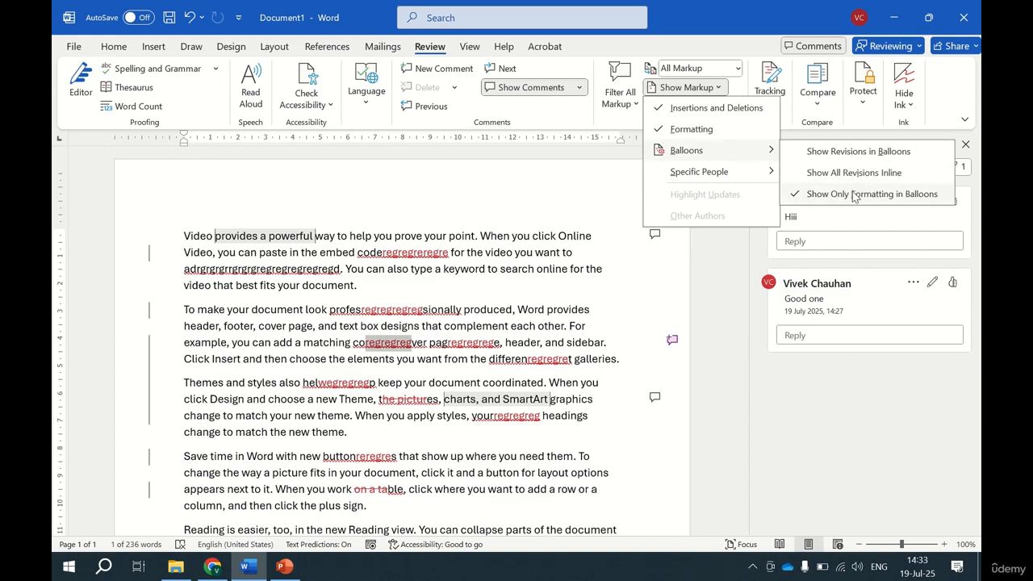
left_click(877, 155)
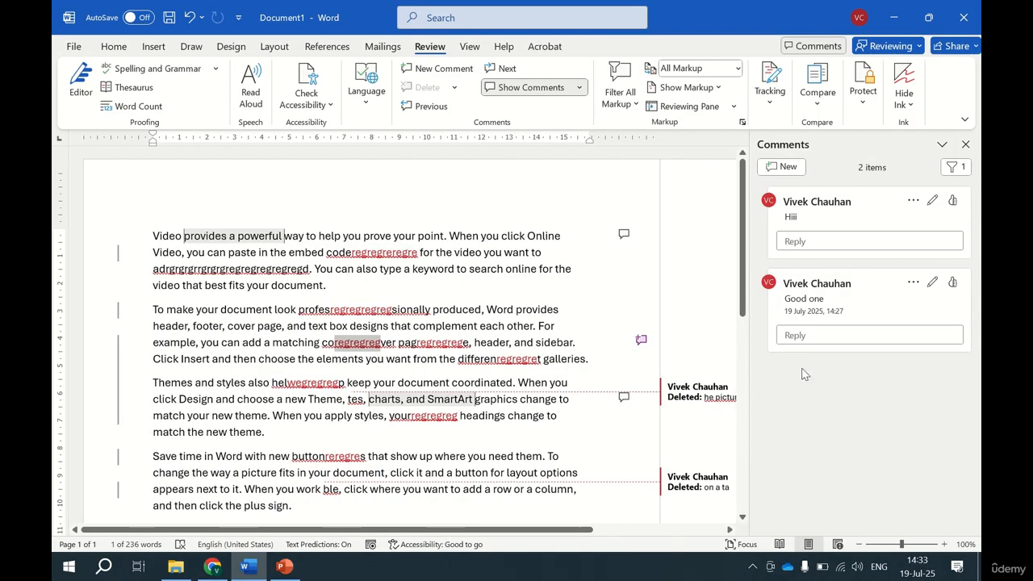
left_click(717, 89)
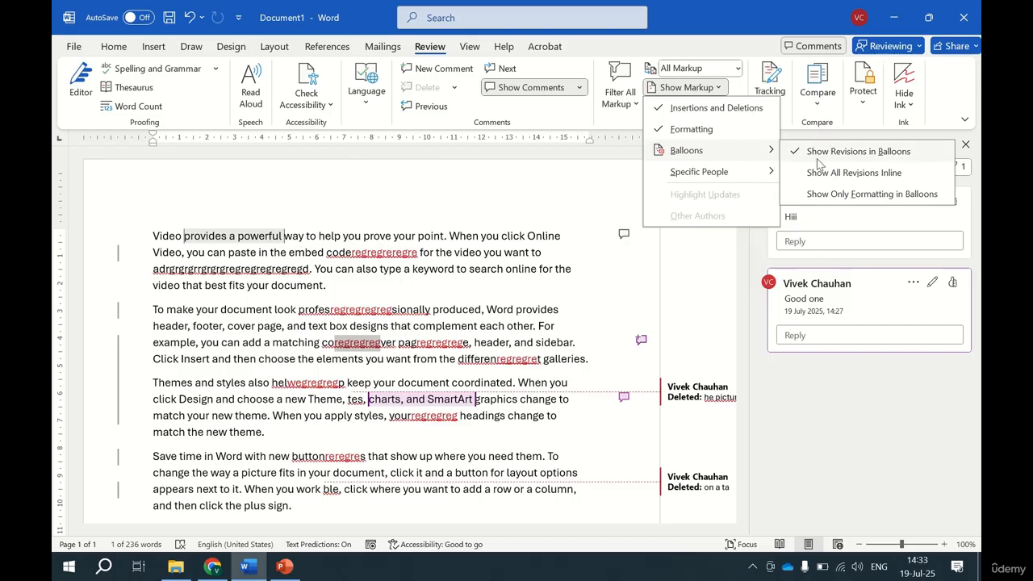
left_click(839, 172)
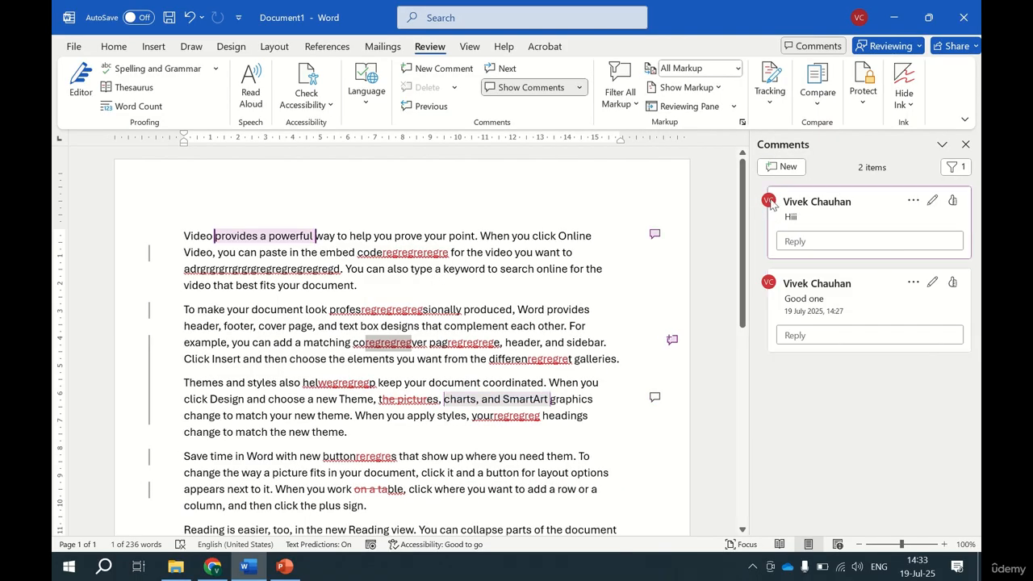
Set the balloons to show only formatting, and return to showing all revisions inline.
left_click(696, 89)
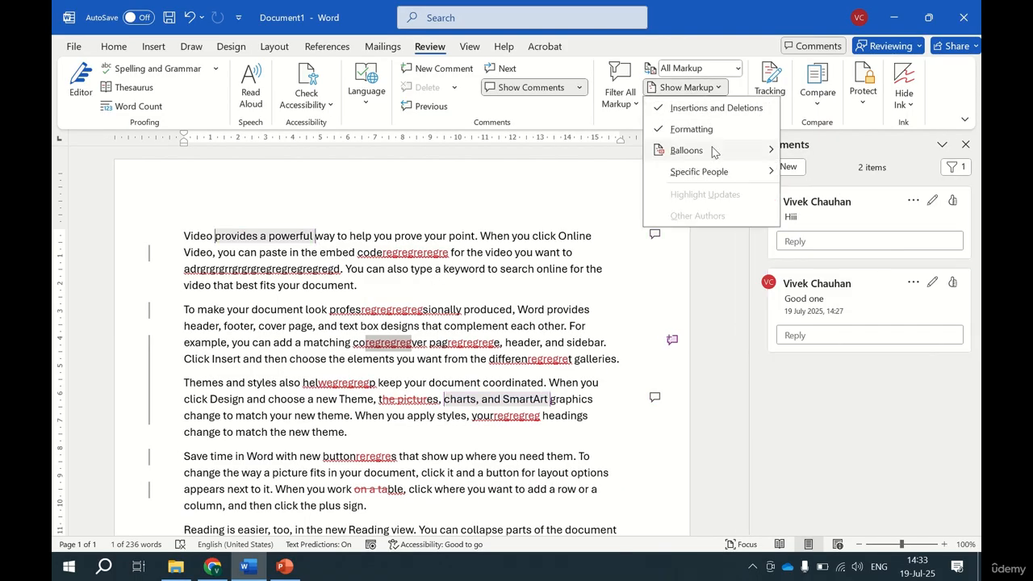
mouse_move(731, 152)
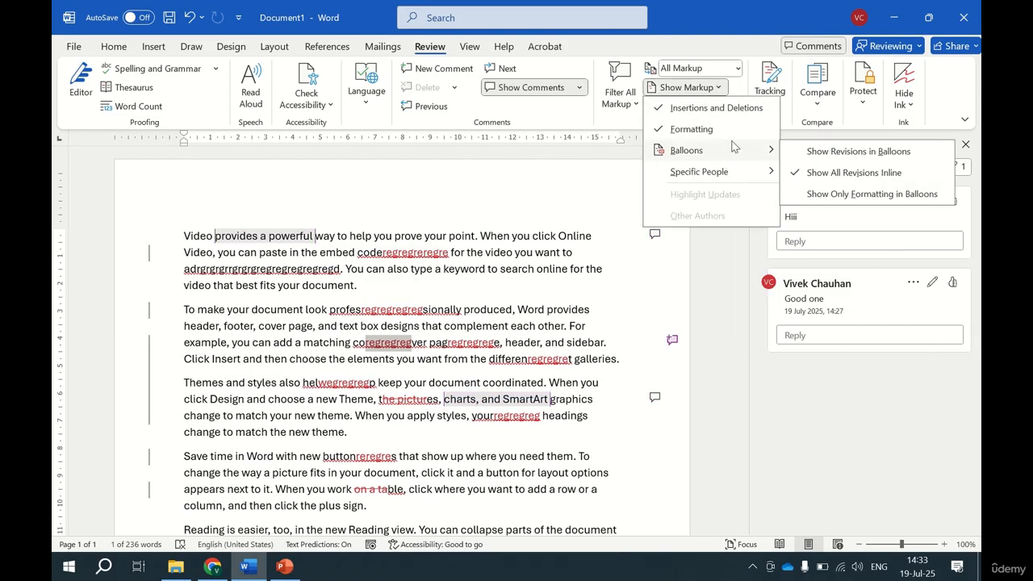
left_click(831, 195)
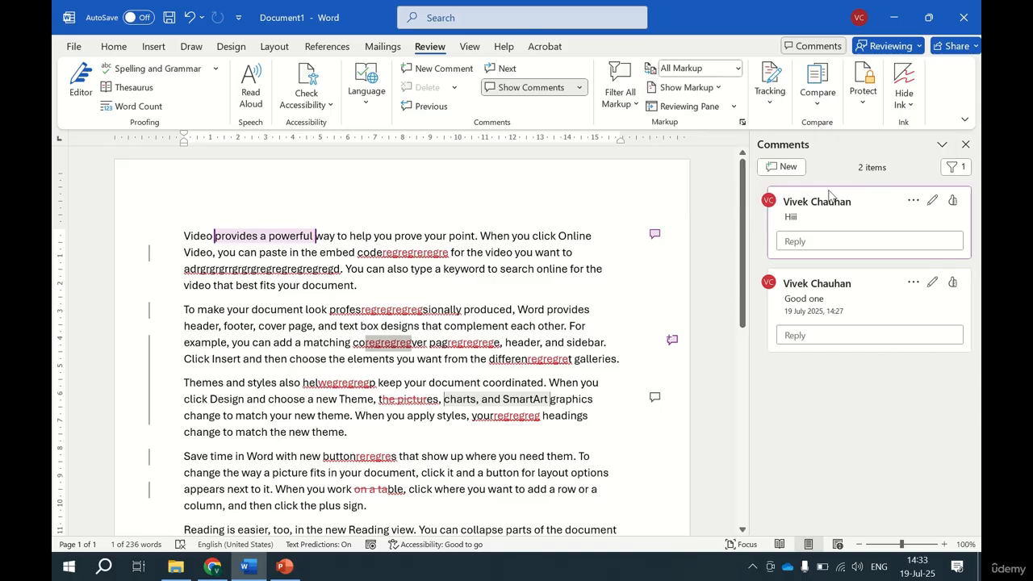
left_click(707, 89)
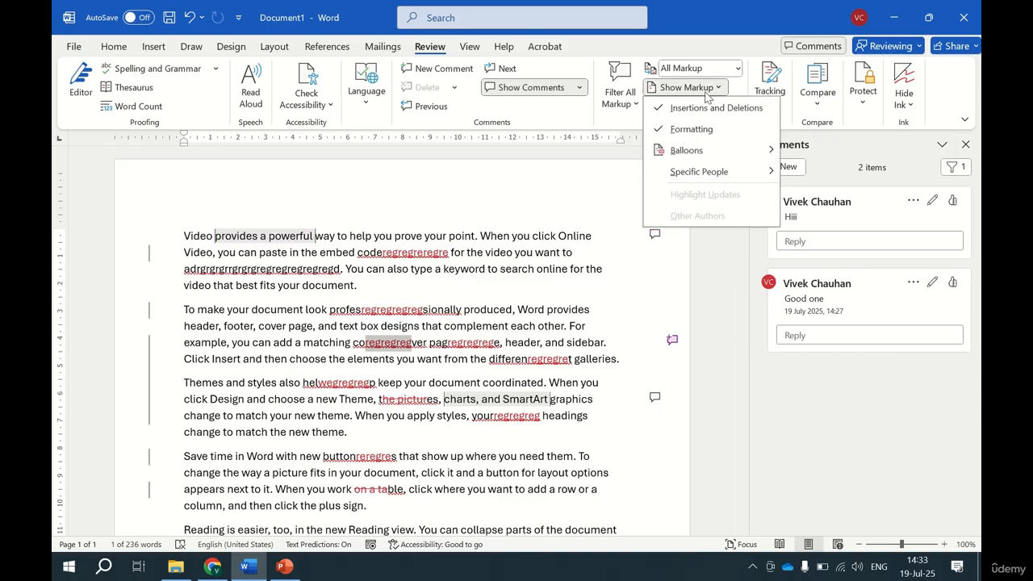
mouse_move(759, 151)
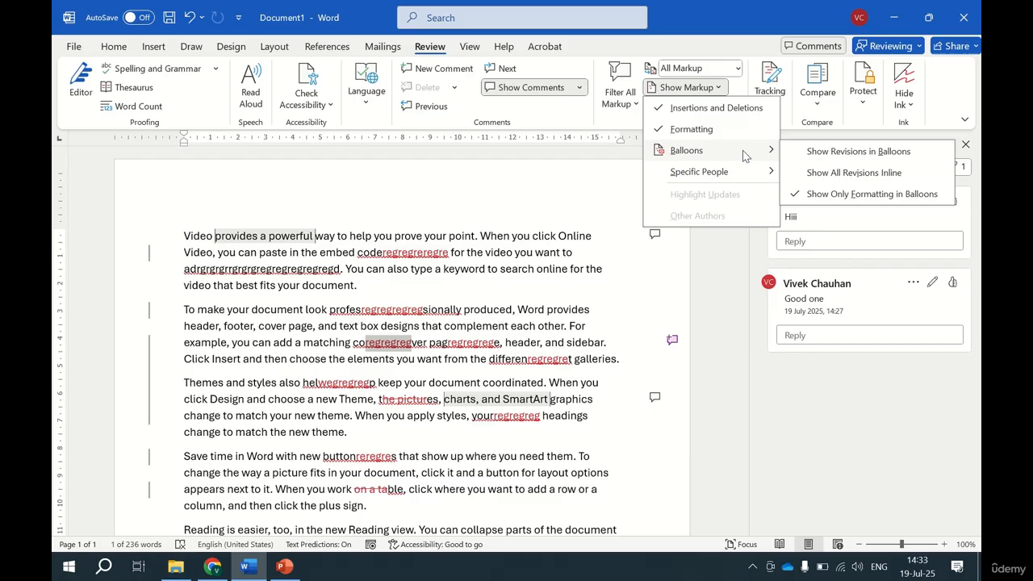
left_click(849, 173)
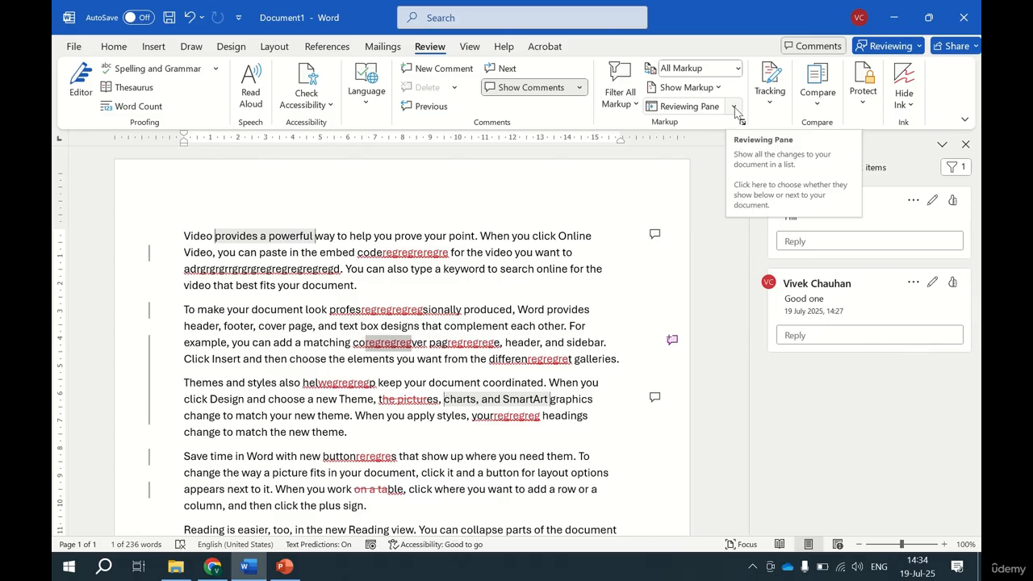
Hide the markup of the single listed reviewer under Specific People and show it again.
left_click(717, 88)
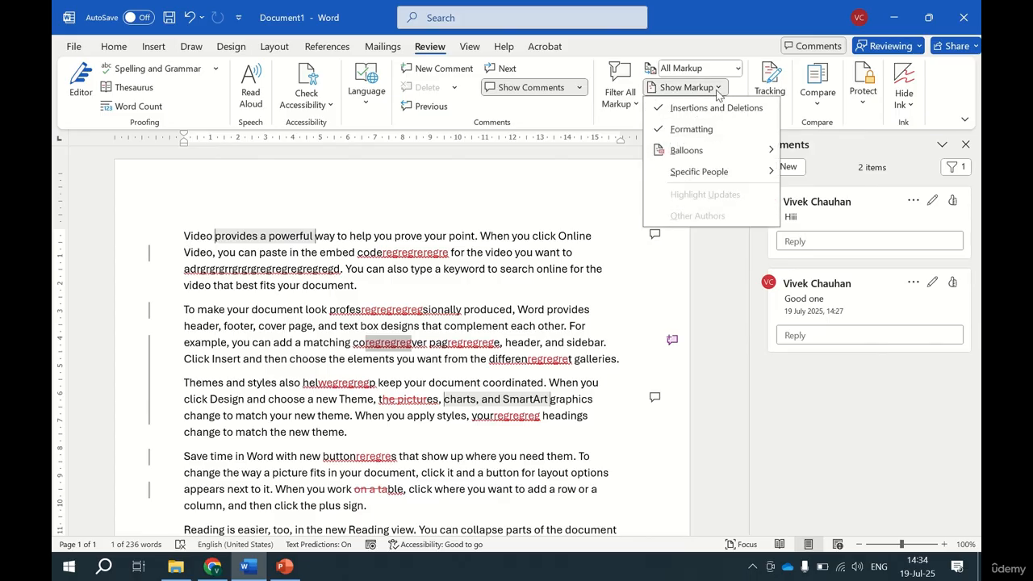
mouse_move(755, 171)
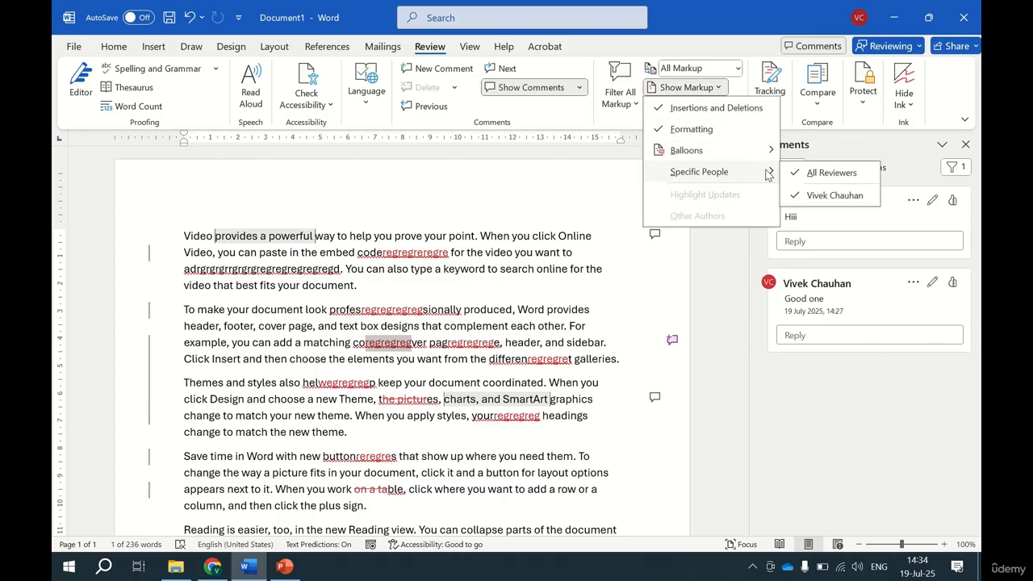
left_click(830, 196)
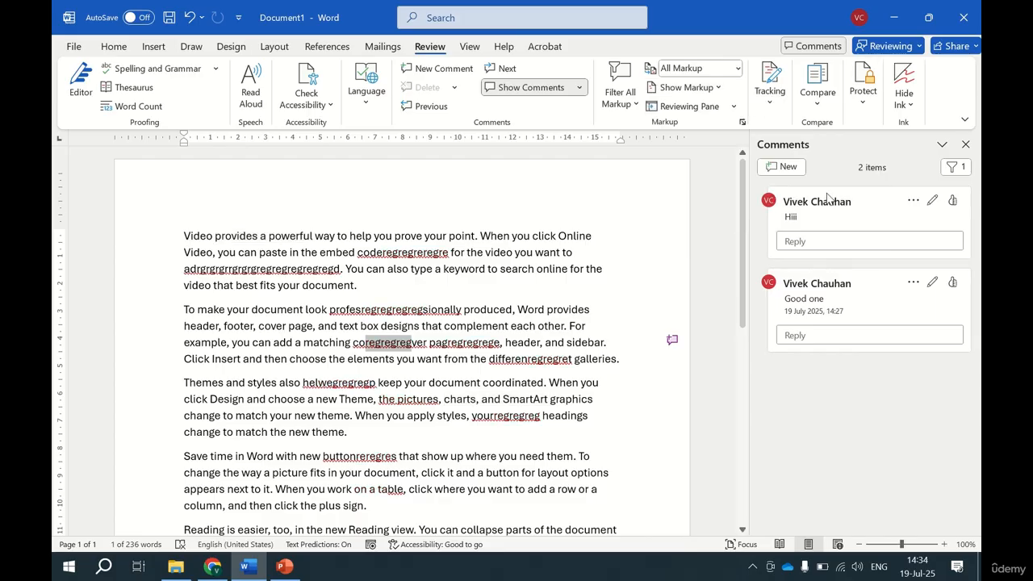
left_click(717, 95)
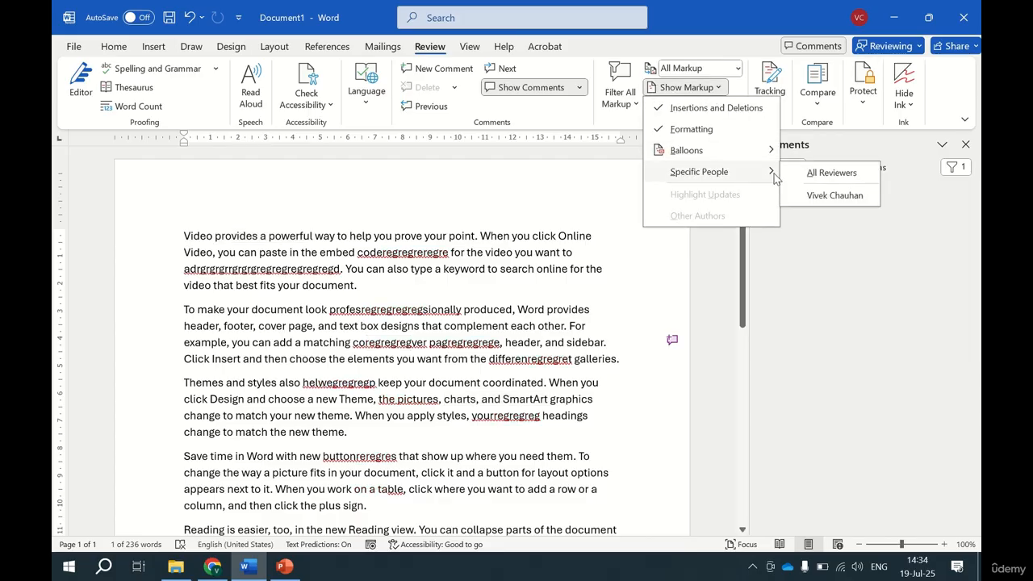
left_click(824, 197)
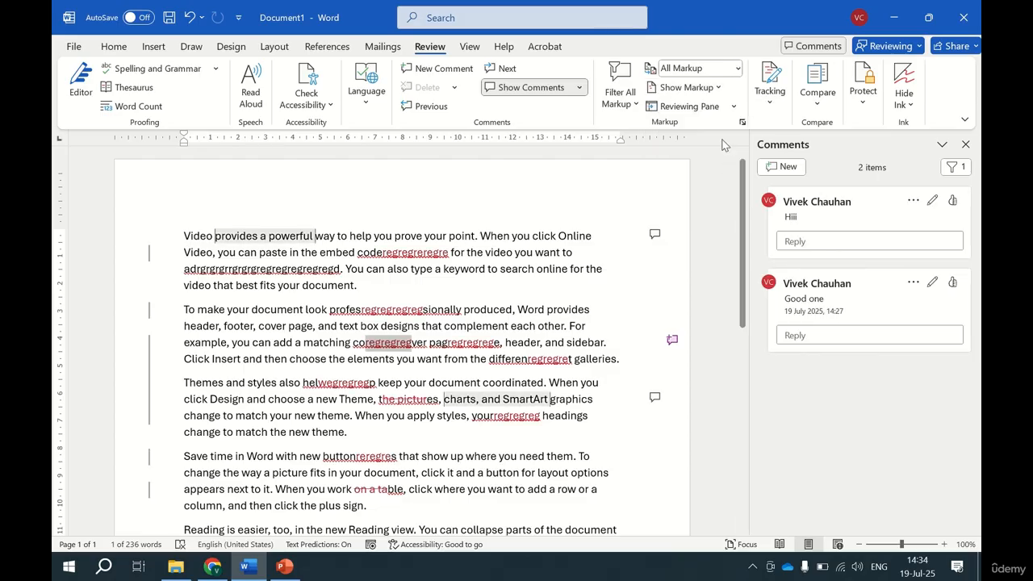
left_click(718, 89)
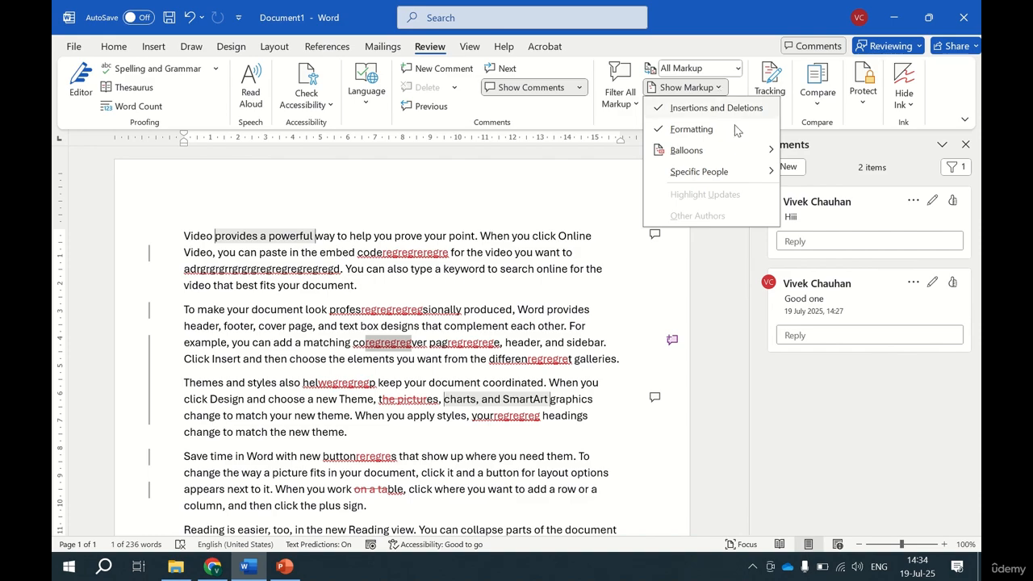
mouse_move(749, 176)
left_click(594, 212)
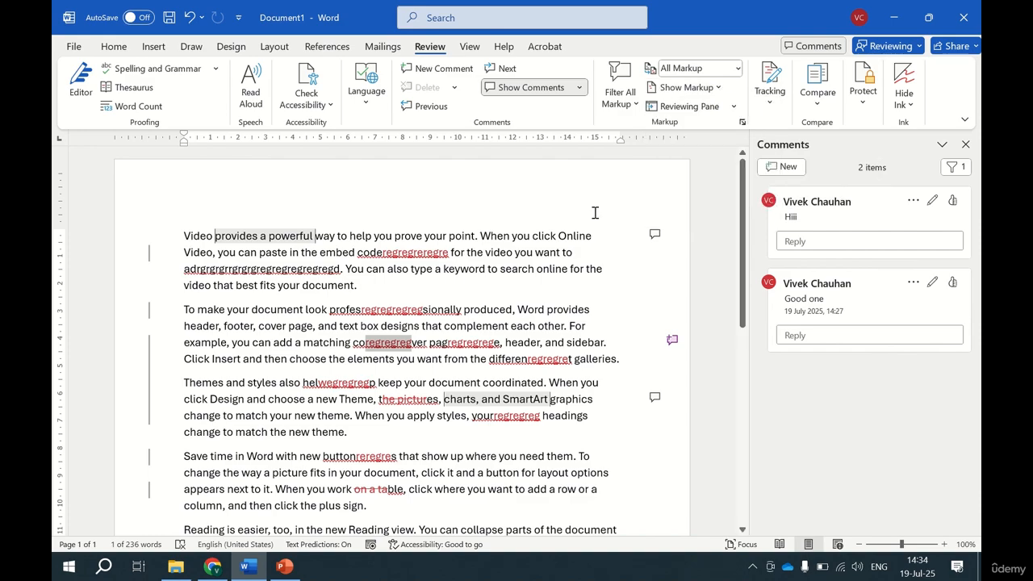
Show the document's revisions in a vertical Reviewing Pane and switch the pane to its horizontal layout.
left_click(733, 105)
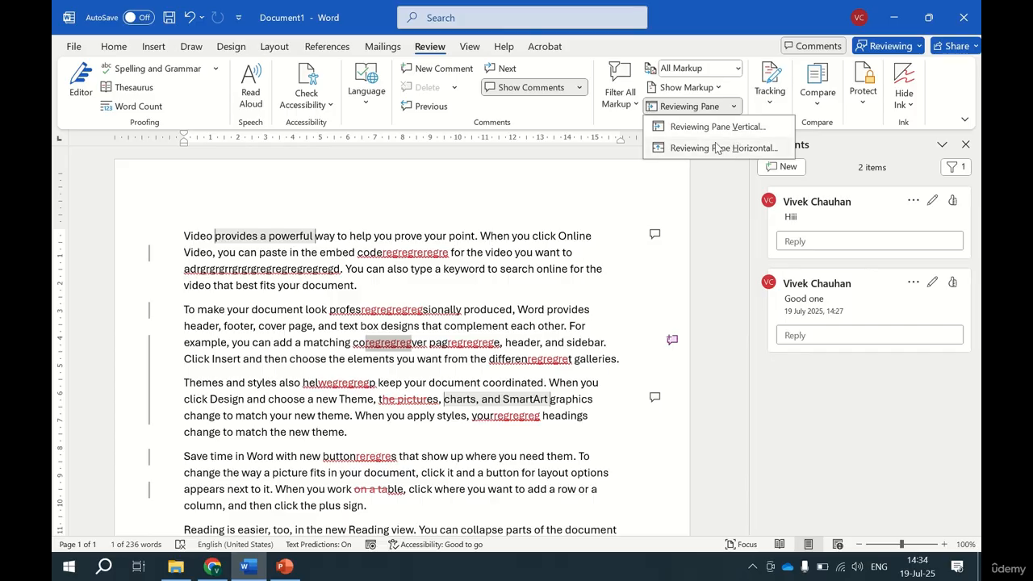
left_click(710, 129)
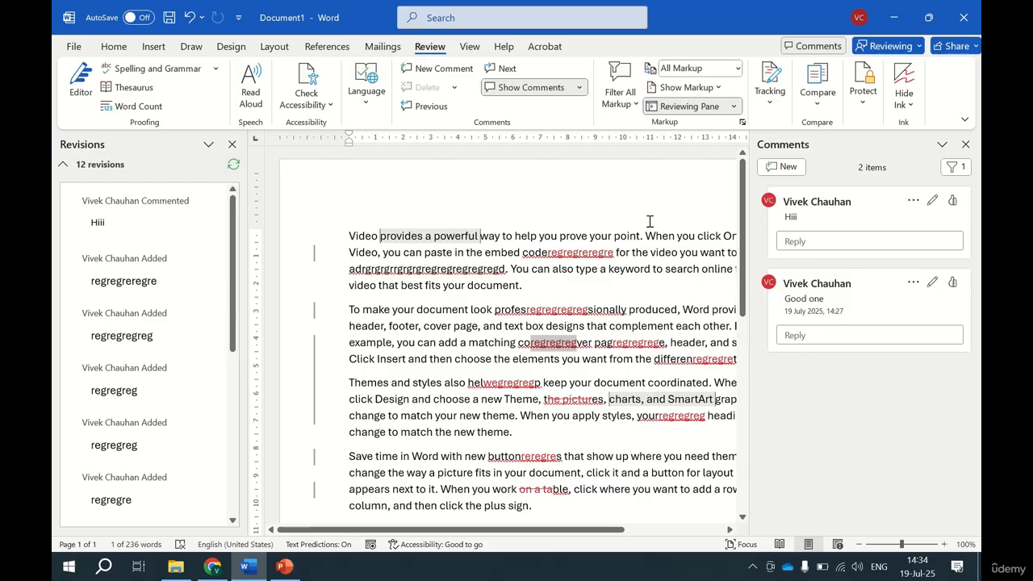
left_click(735, 110)
left_click(718, 148)
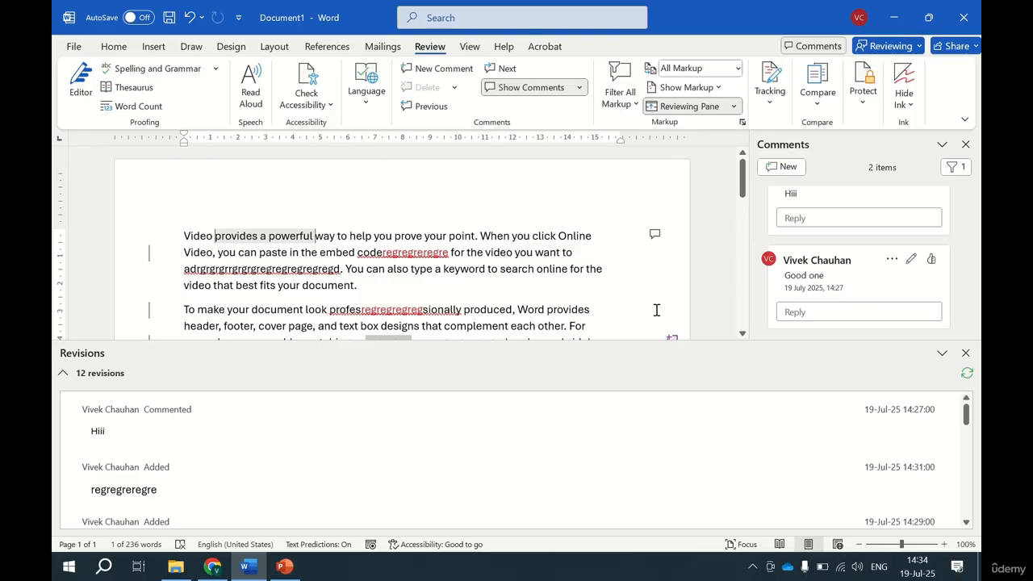
Set the Reviewing Pane to its vertical layout and place the cursor in the last line of the first paragraph.
left_click(734, 109)
left_click(722, 129)
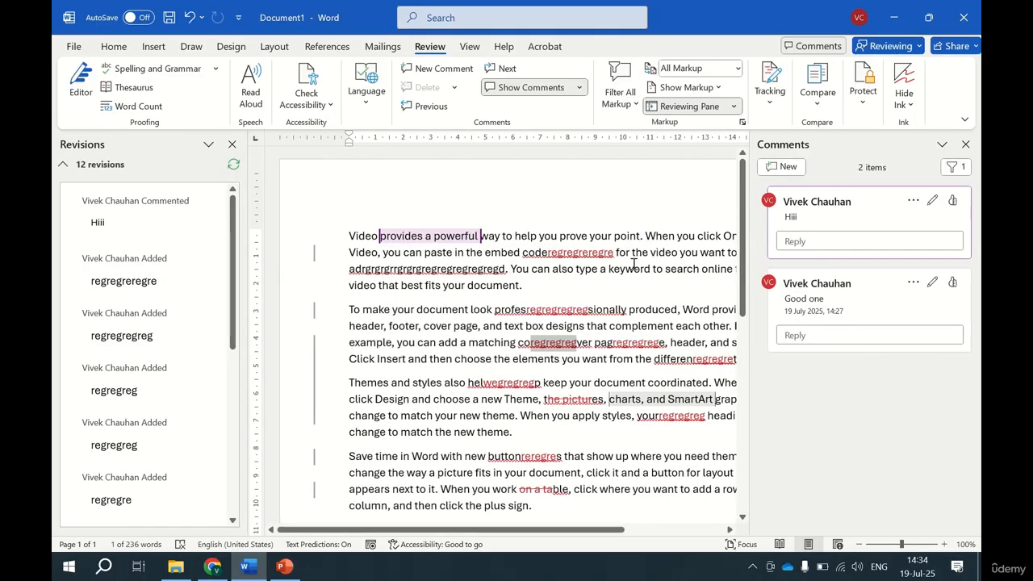
left_click(480, 296)
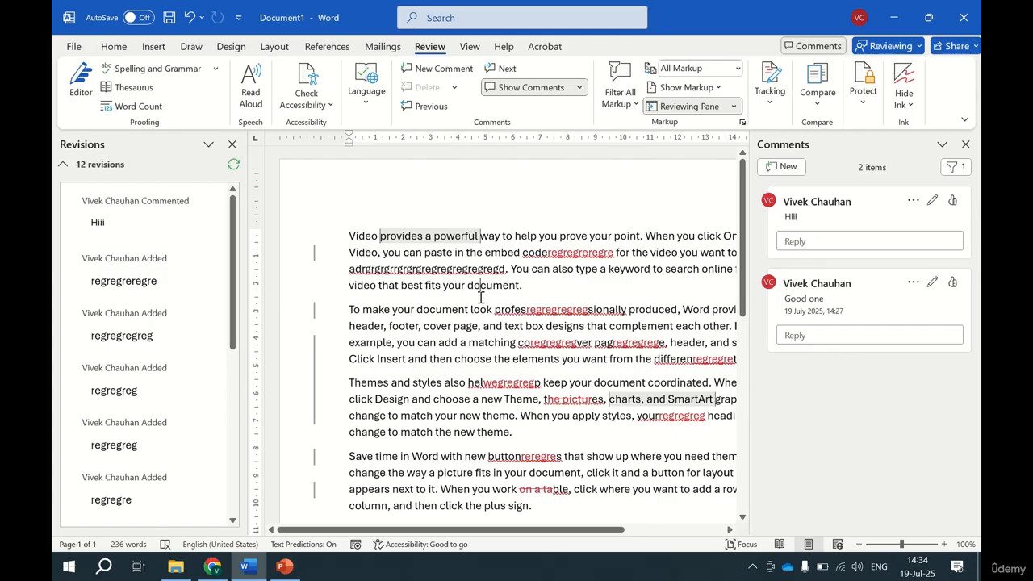